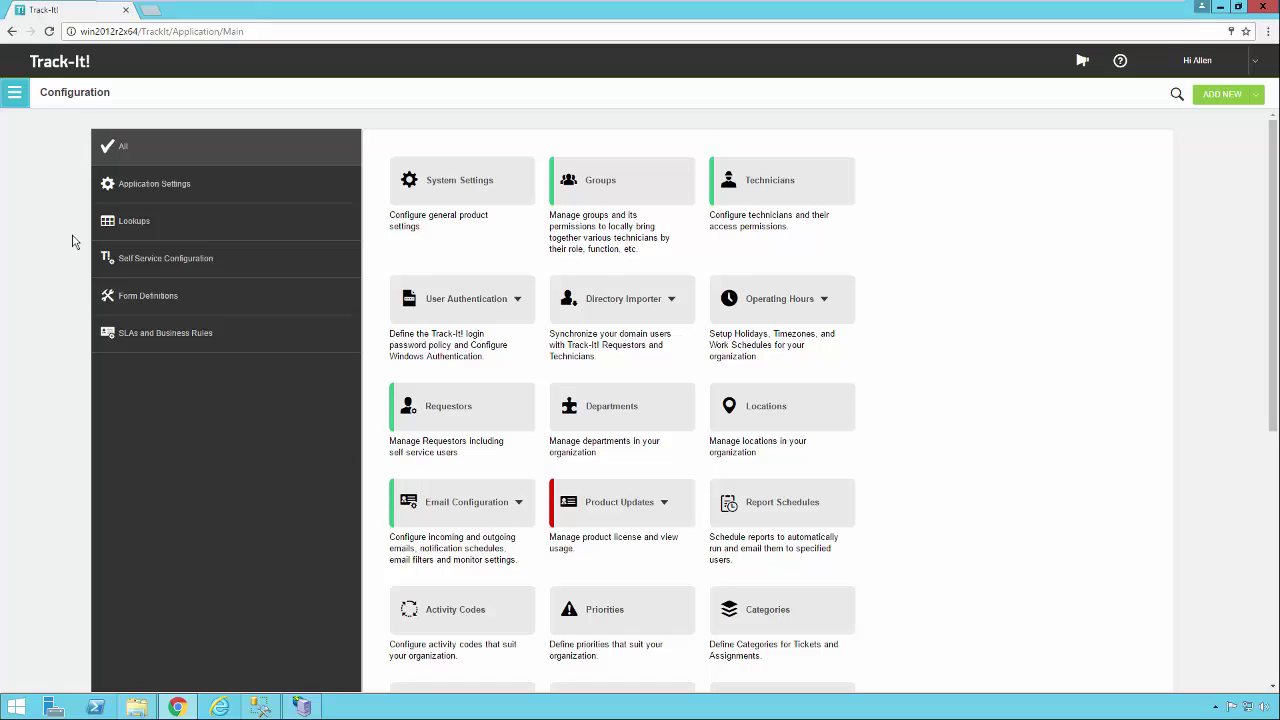
Open the Categories lookup in the configuration area.
{"action": "left_click", "coordinate": [16, 94]}
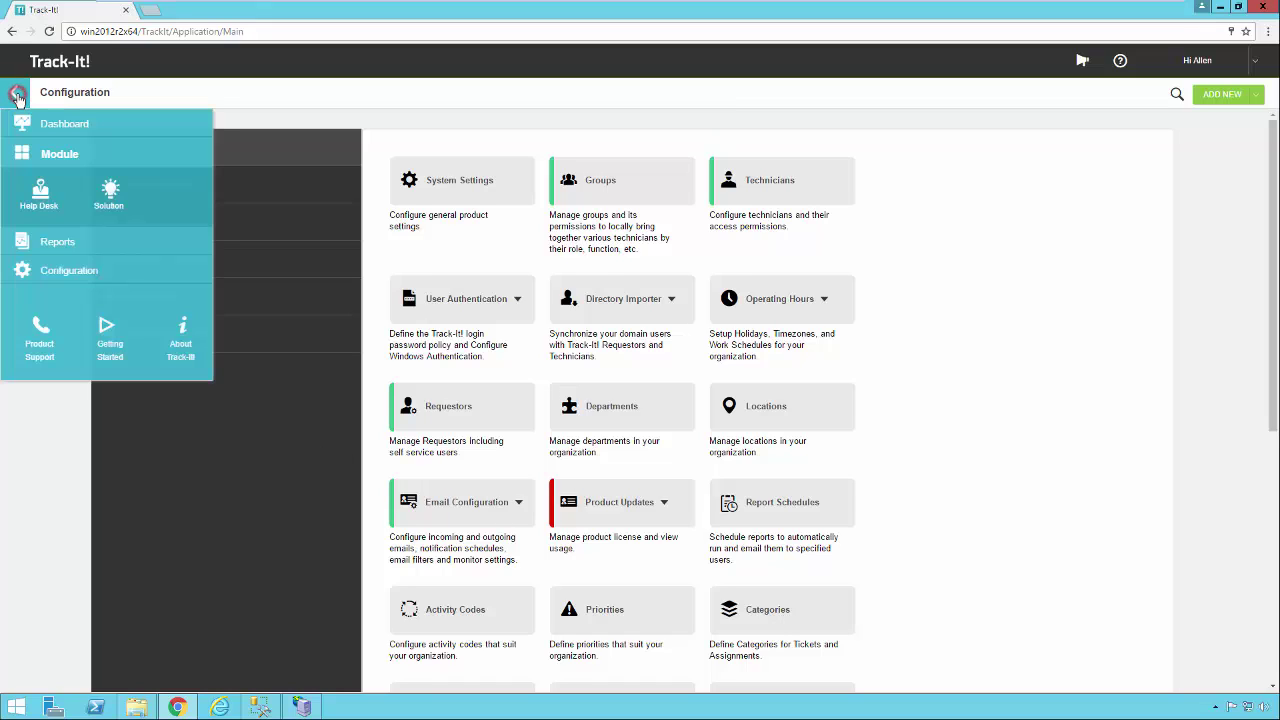
{"action": "left_click", "coordinate": [66, 276]}
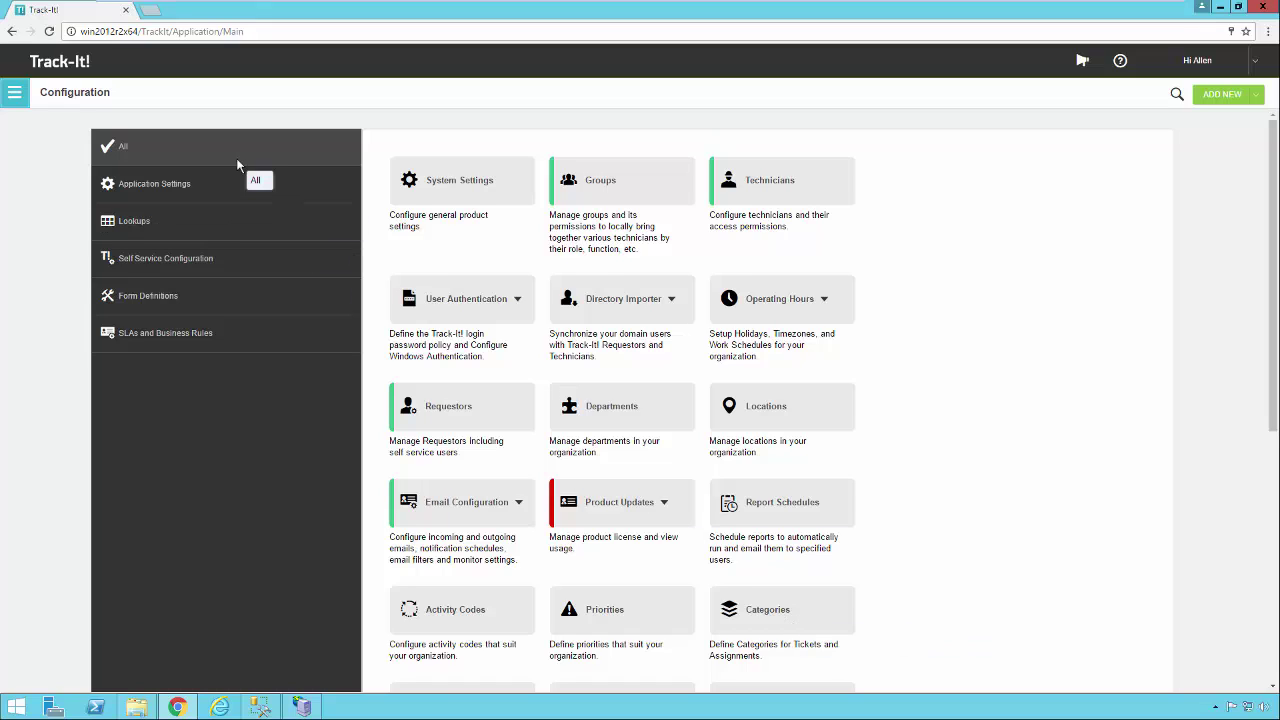
{"action": "left_click", "coordinate": [190, 229]}
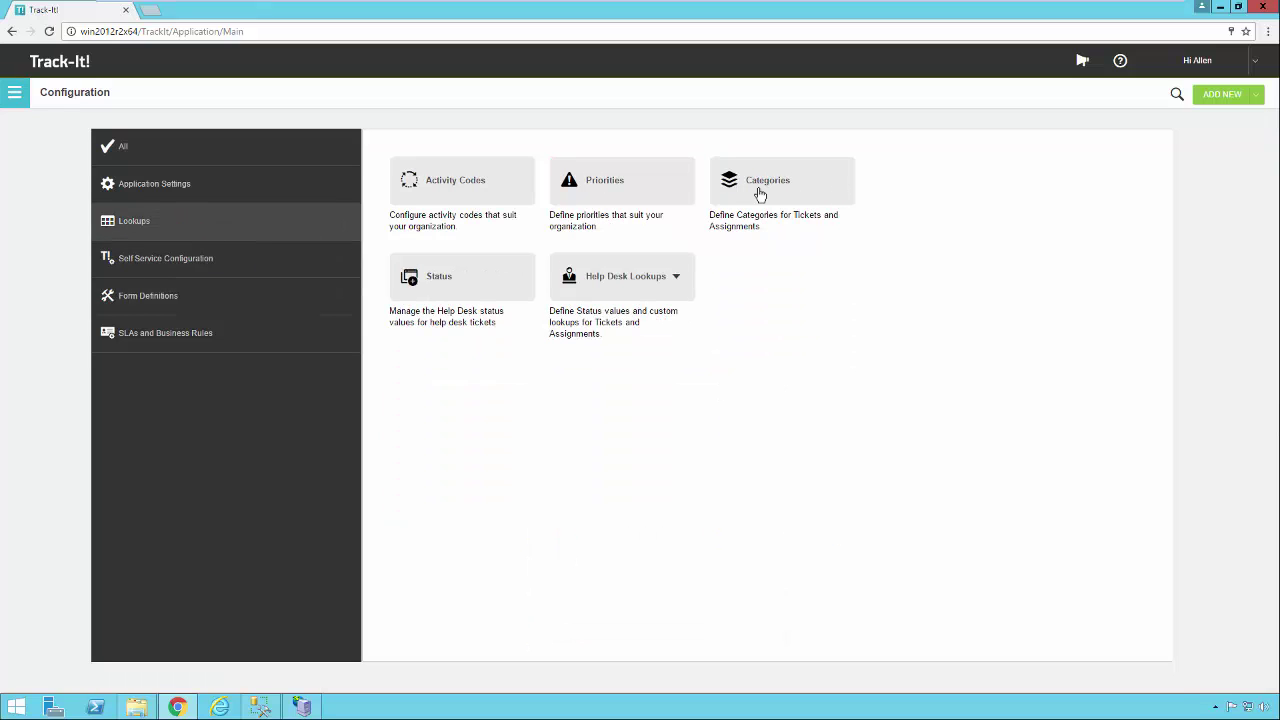
{"action": "left_click", "coordinate": [773, 190]}
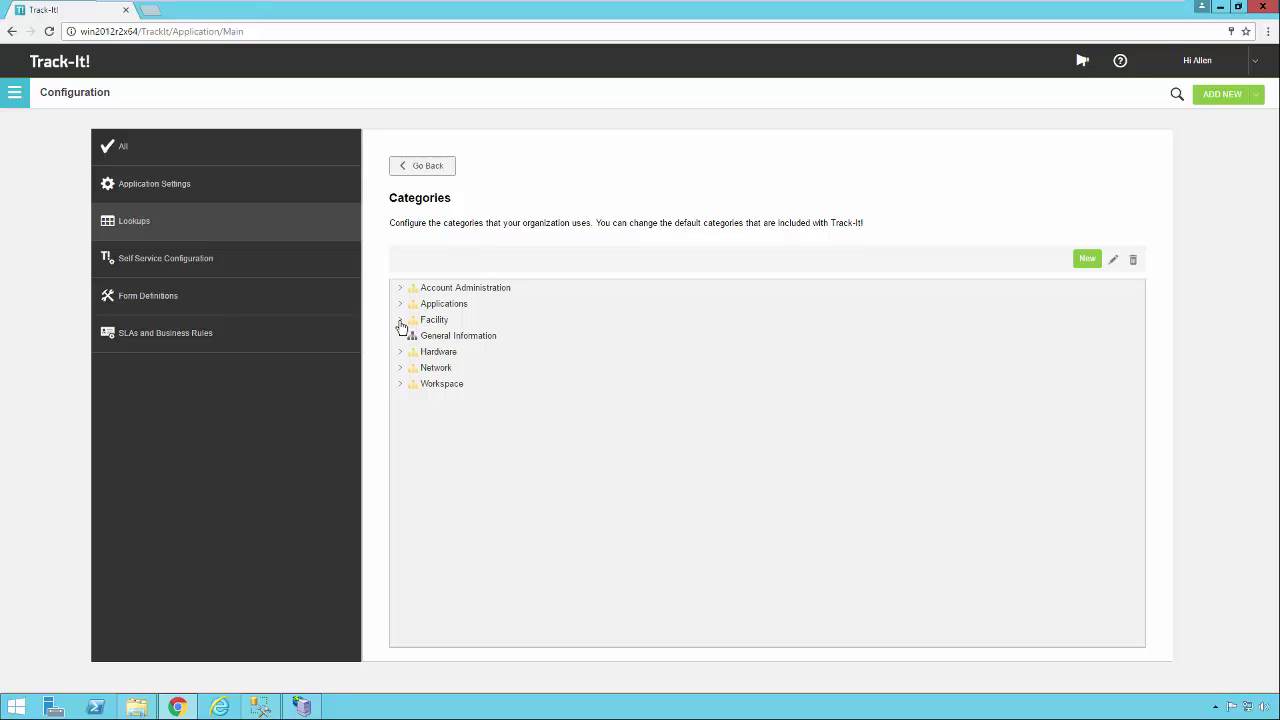
Create and save a category named Windows under Facility > Building Maintenance with priority 3 - Medium.
{"action": "left_click", "coordinate": [400, 322]}
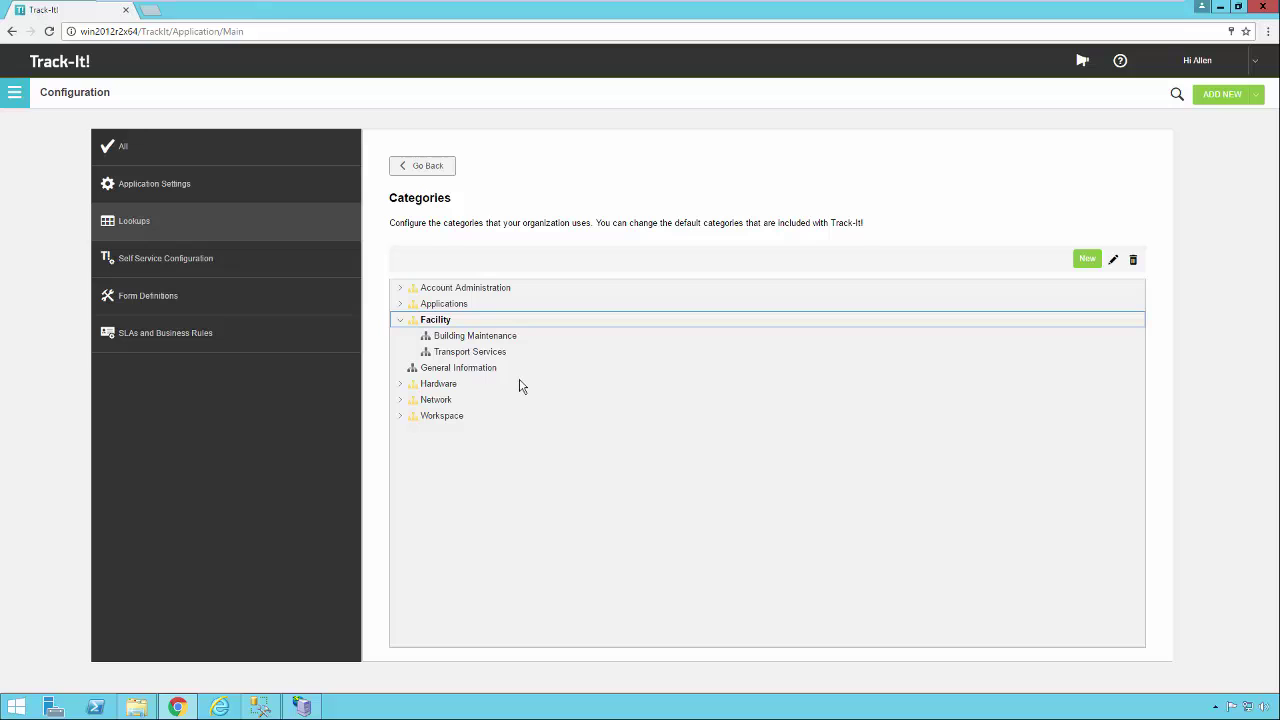
{"action": "left_click", "coordinate": [481, 340]}
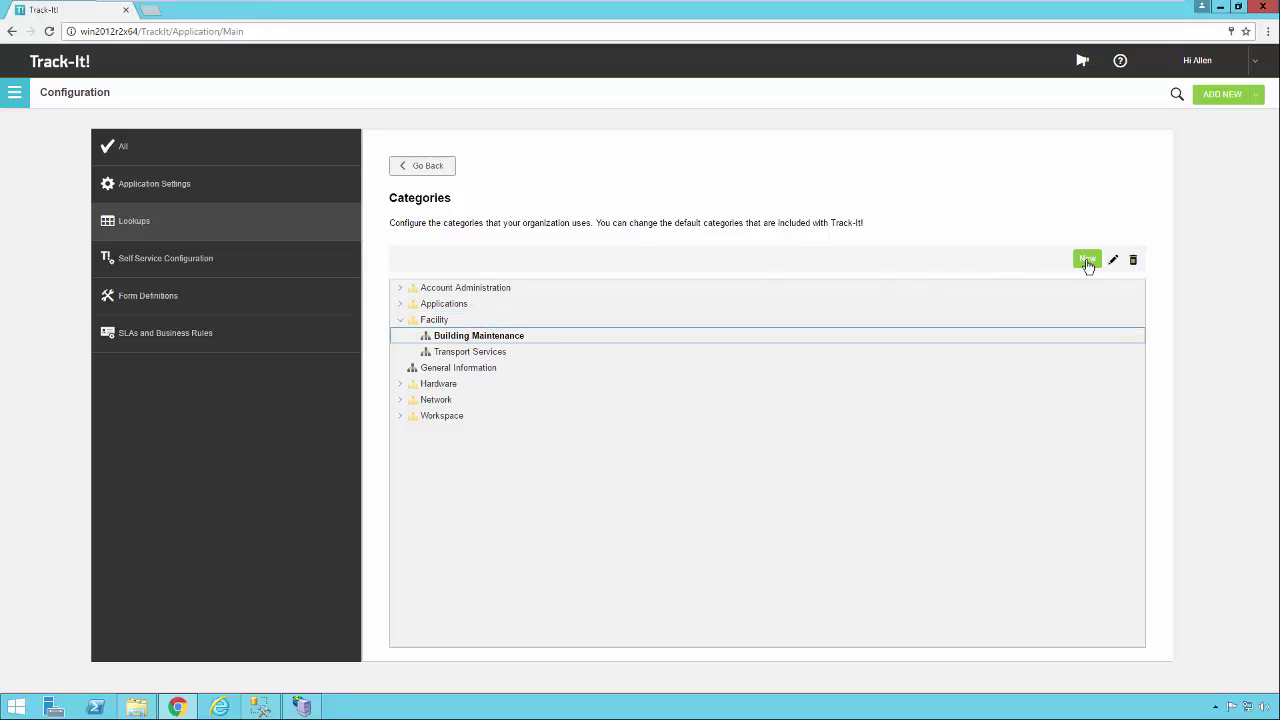
{"action": "left_click", "coordinate": [1087, 262]}
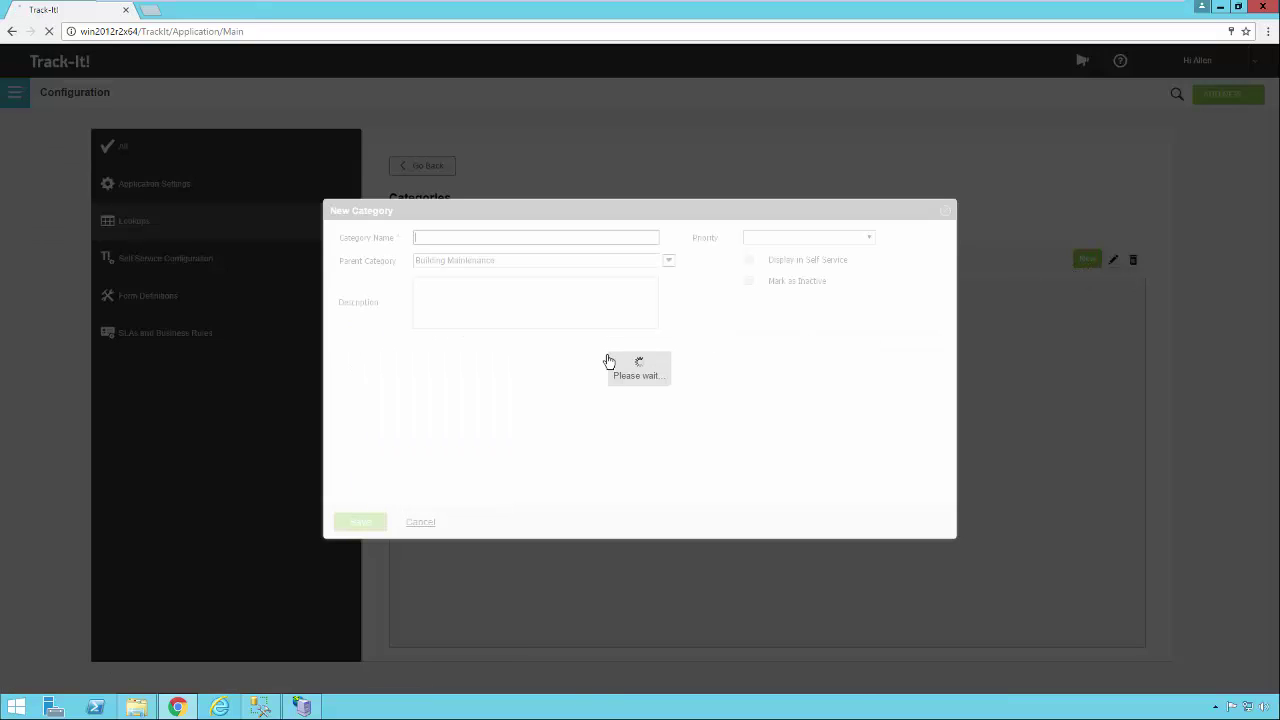
{"action": "left_click", "coordinate": [464, 238]}
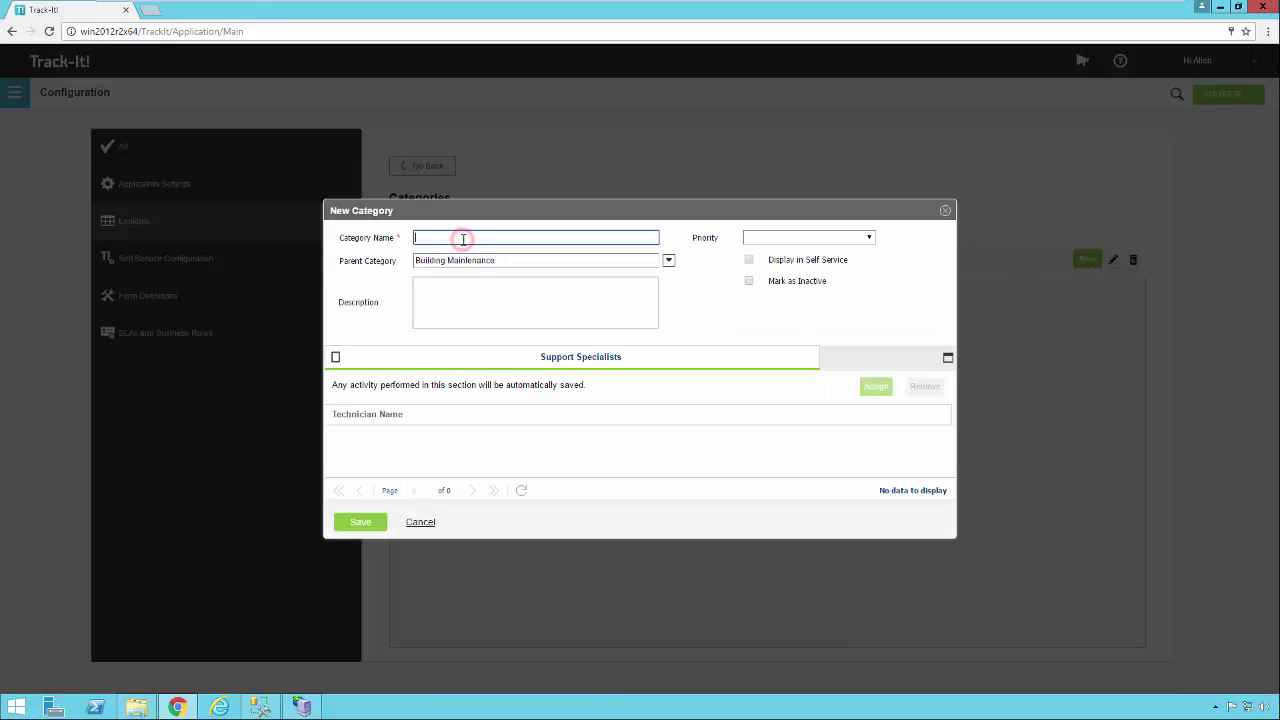
{"action": "type", "text": "W"}
{"action": "key", "text": "BackSpace"}
{"action": "type", "text": "Windows"}
{"action": "left_click", "coordinate": [494, 300]}
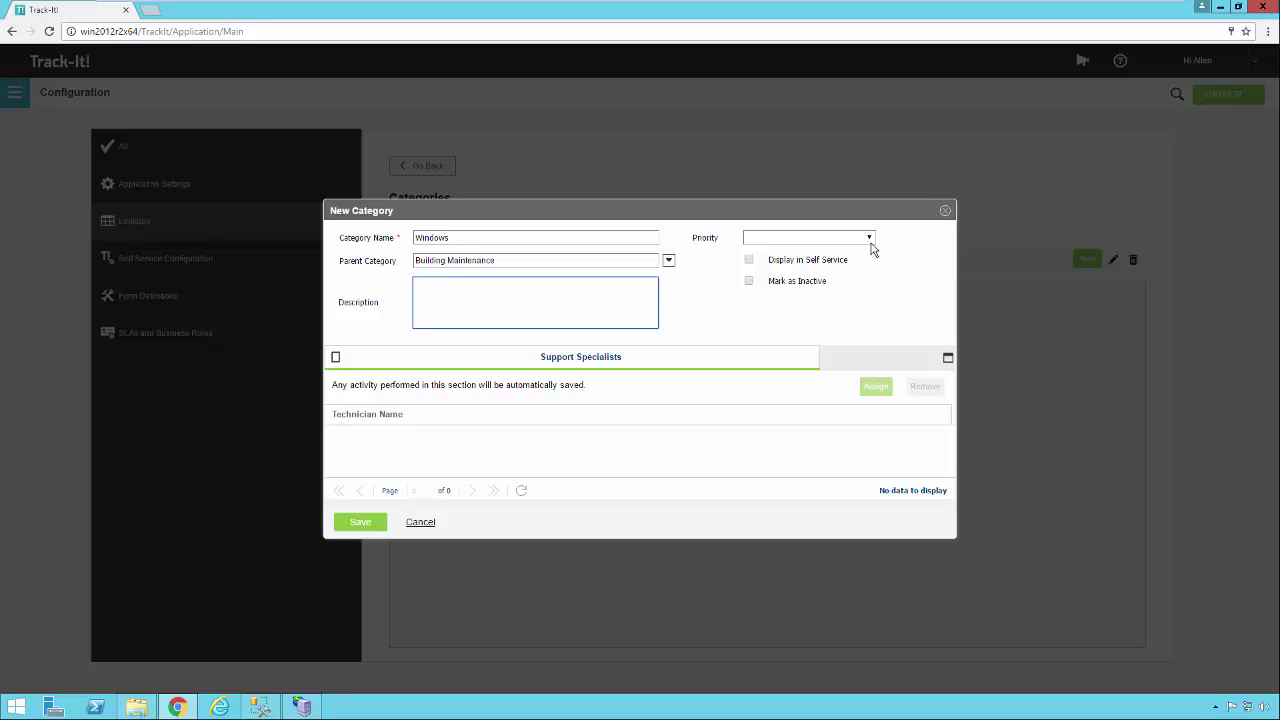
{"action": "left_click", "coordinate": [869, 239]}
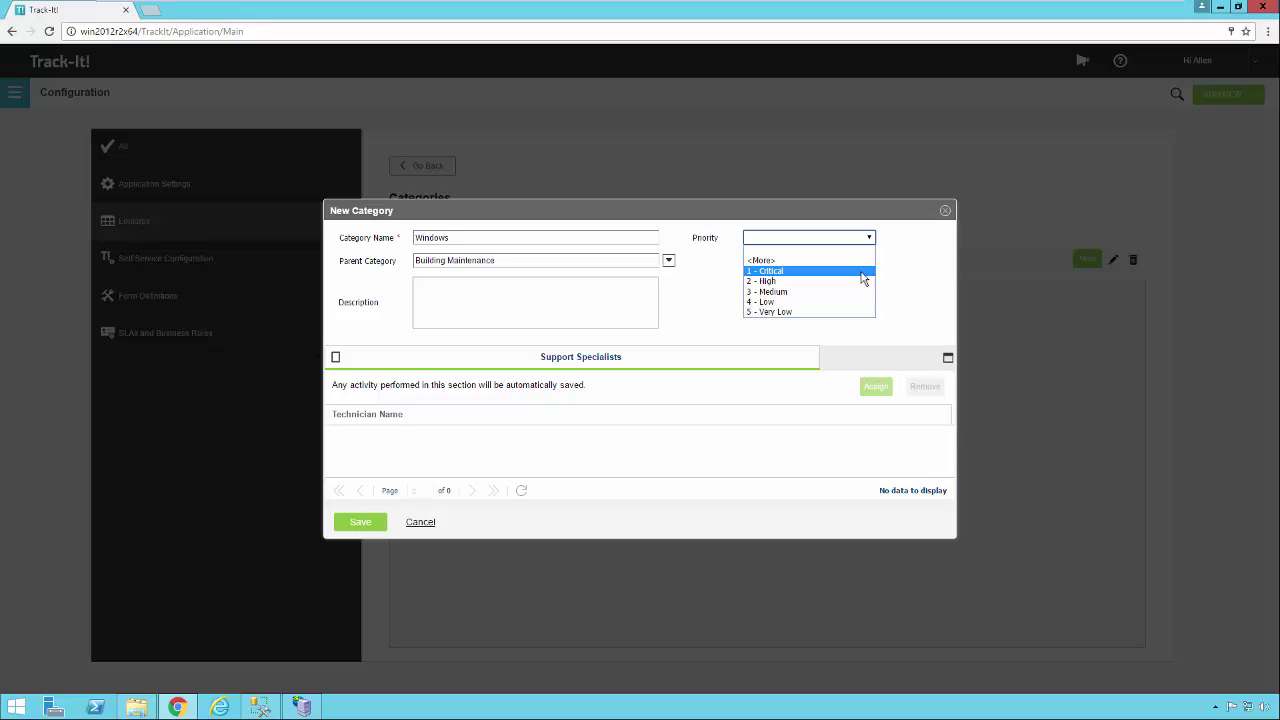
{"action": "left_click", "coordinate": [806, 294]}
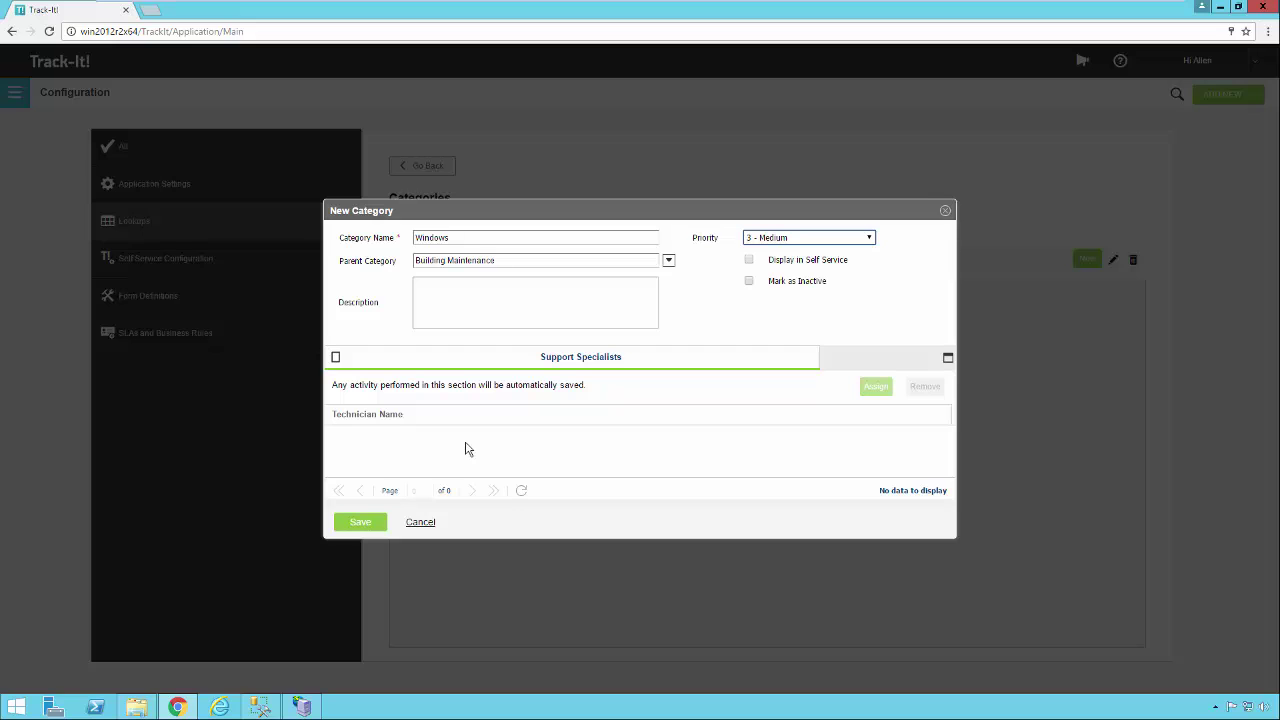
{"action": "left_click", "coordinate": [365, 522]}
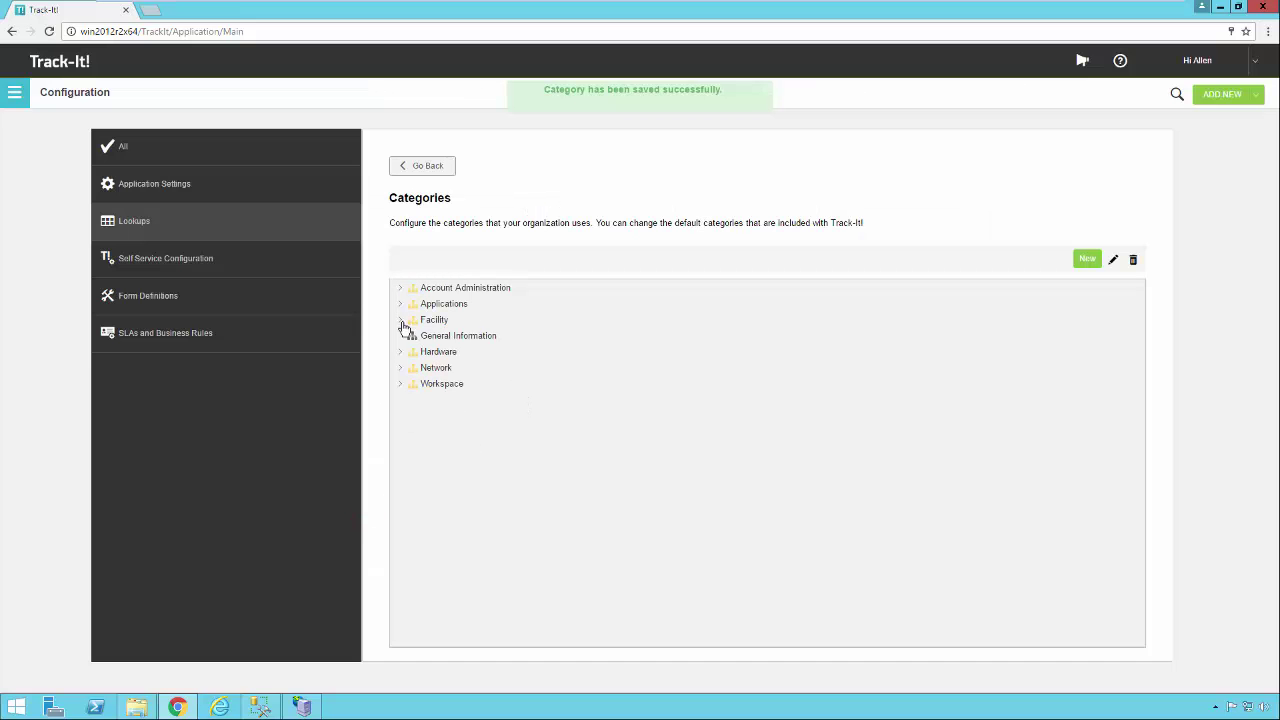
Add and save a category named Cleaning under Facility > Building Maintenance > Windows.
{"action": "left_click", "coordinate": [401, 321]}
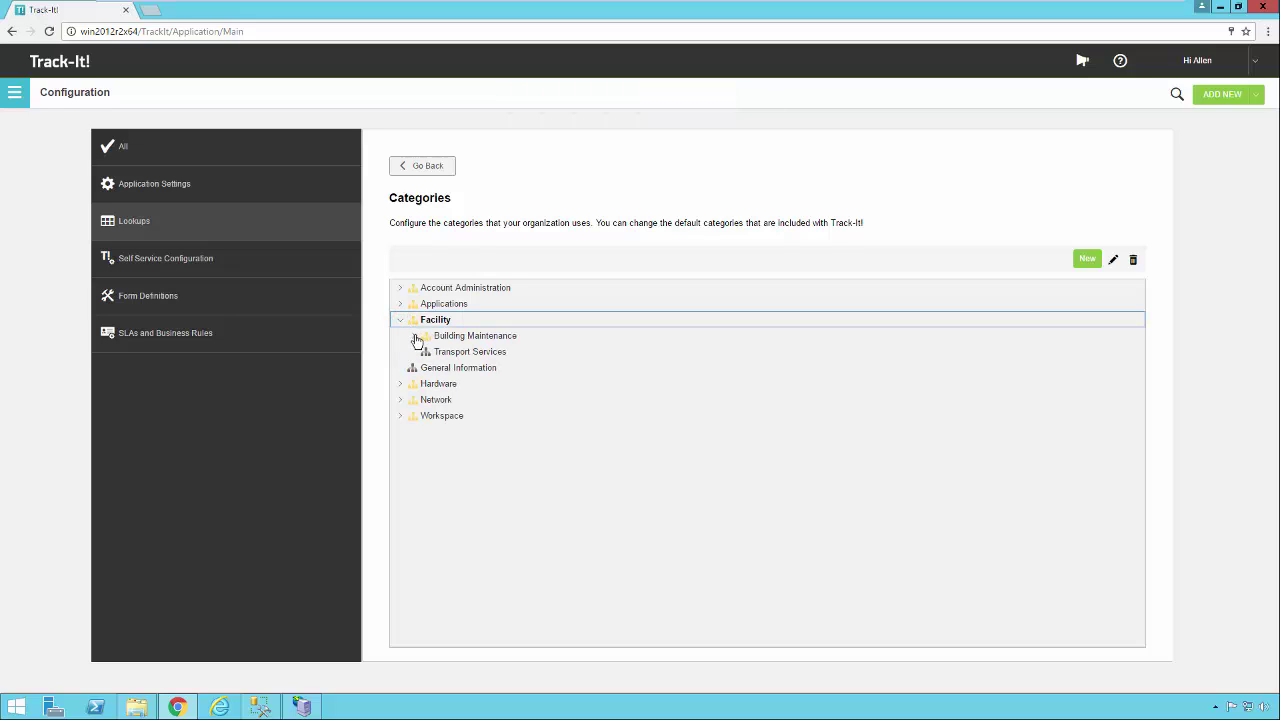
{"action": "left_click", "coordinate": [414, 336]}
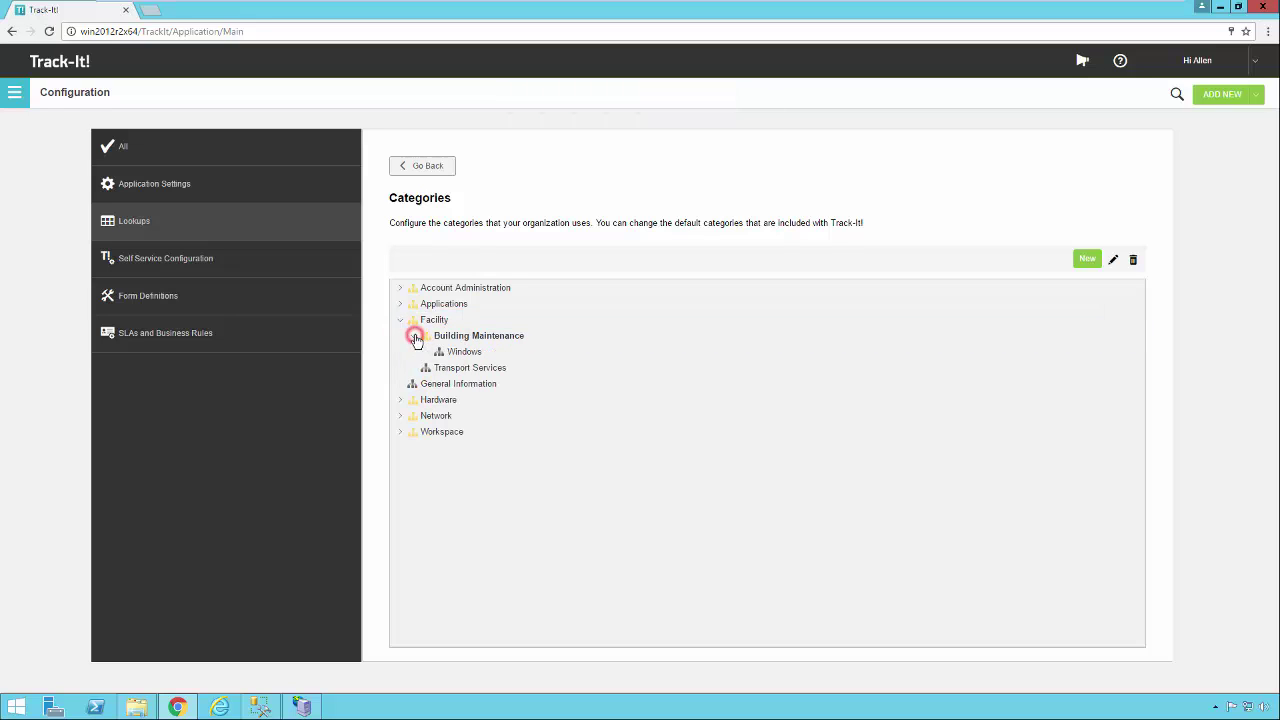
{"action": "left_click", "coordinate": [470, 354]}
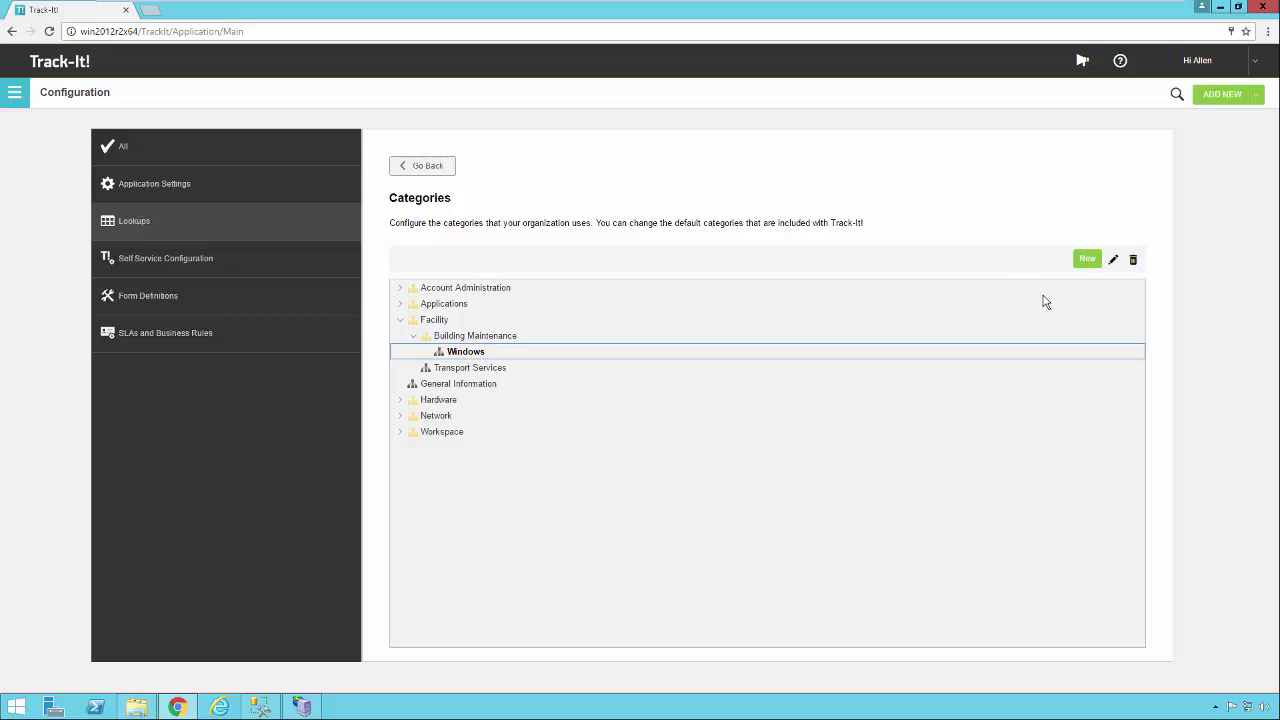
{"action": "left_click", "coordinate": [1087, 259]}
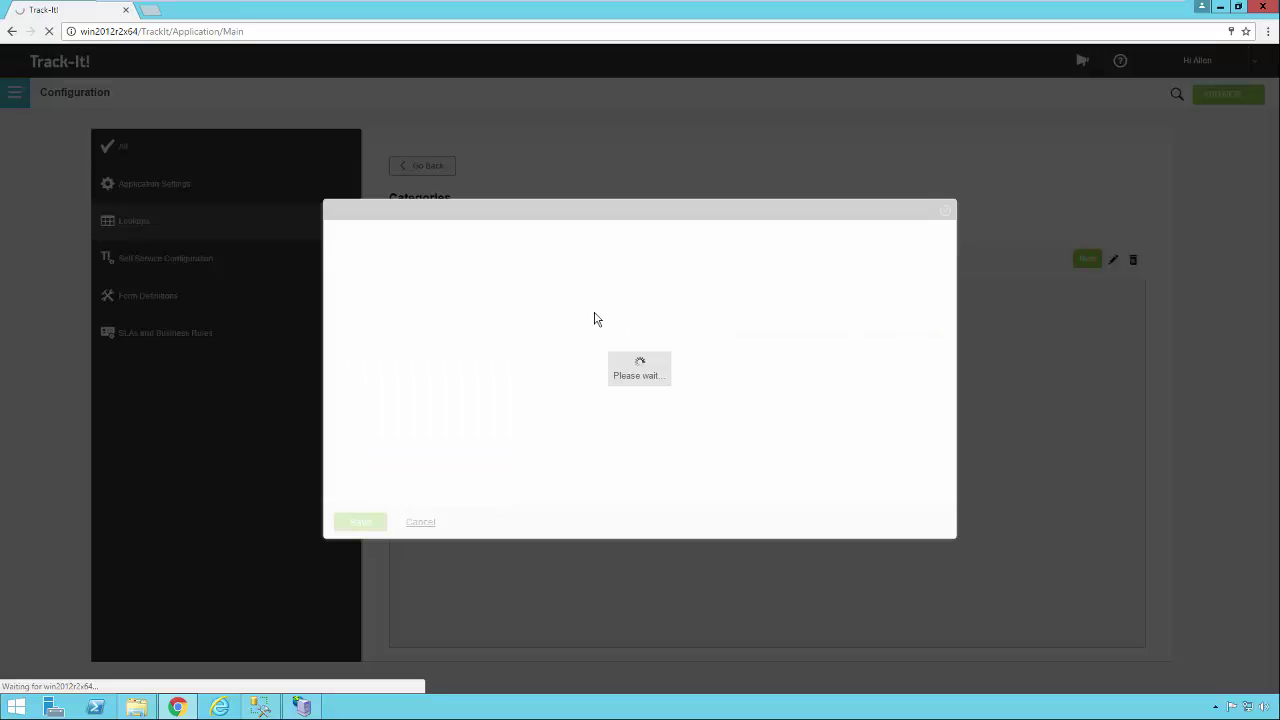
{"action": "left_click", "coordinate": [463, 238]}
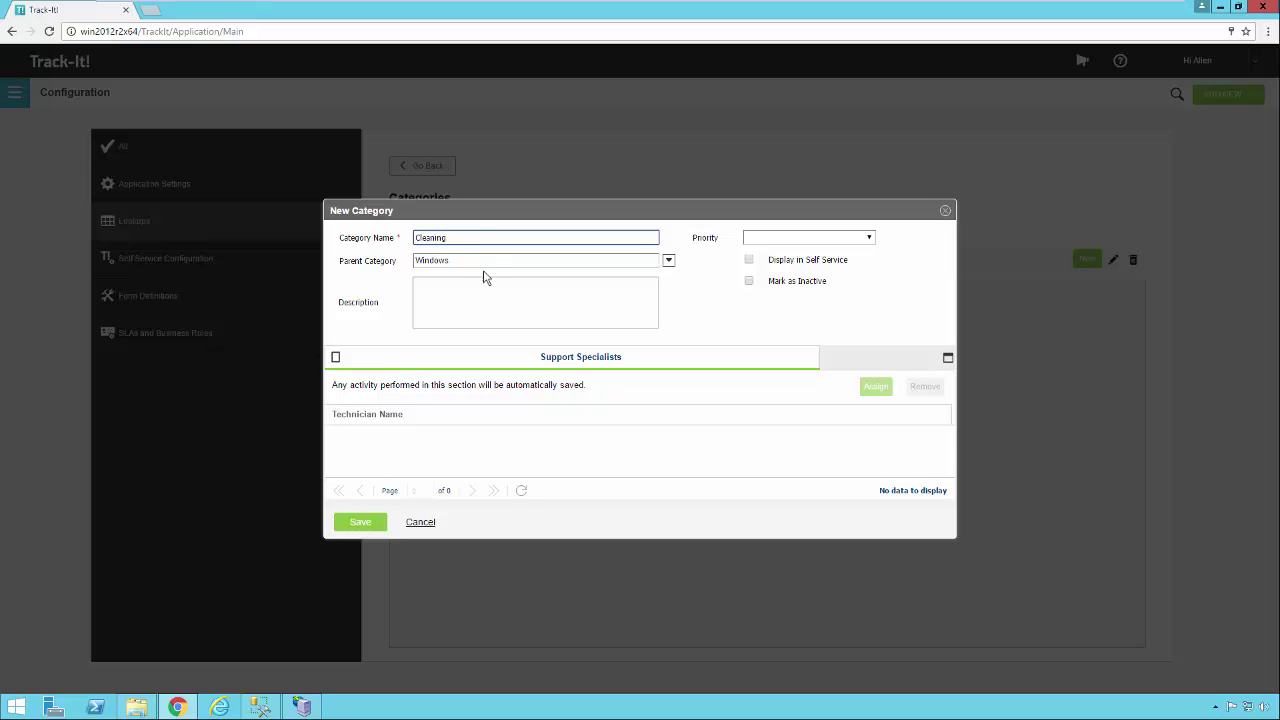
{"action": "left_click", "coordinate": [362, 524]}
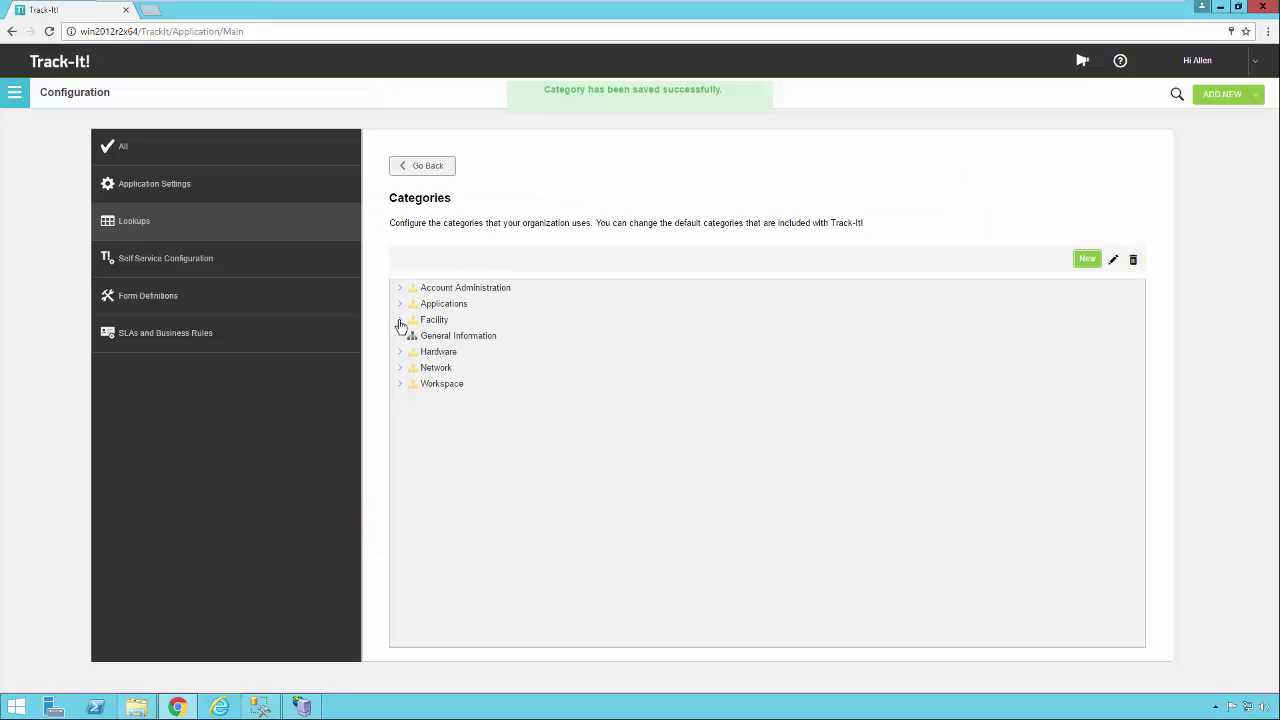
Add and save a second subcategory named Replacement under Facility > Building Maintenance > Windows.
{"action": "left_click", "coordinate": [400, 320]}
{"action": "left_click", "coordinate": [414, 336]}
{"action": "left_click", "coordinate": [425, 352]}
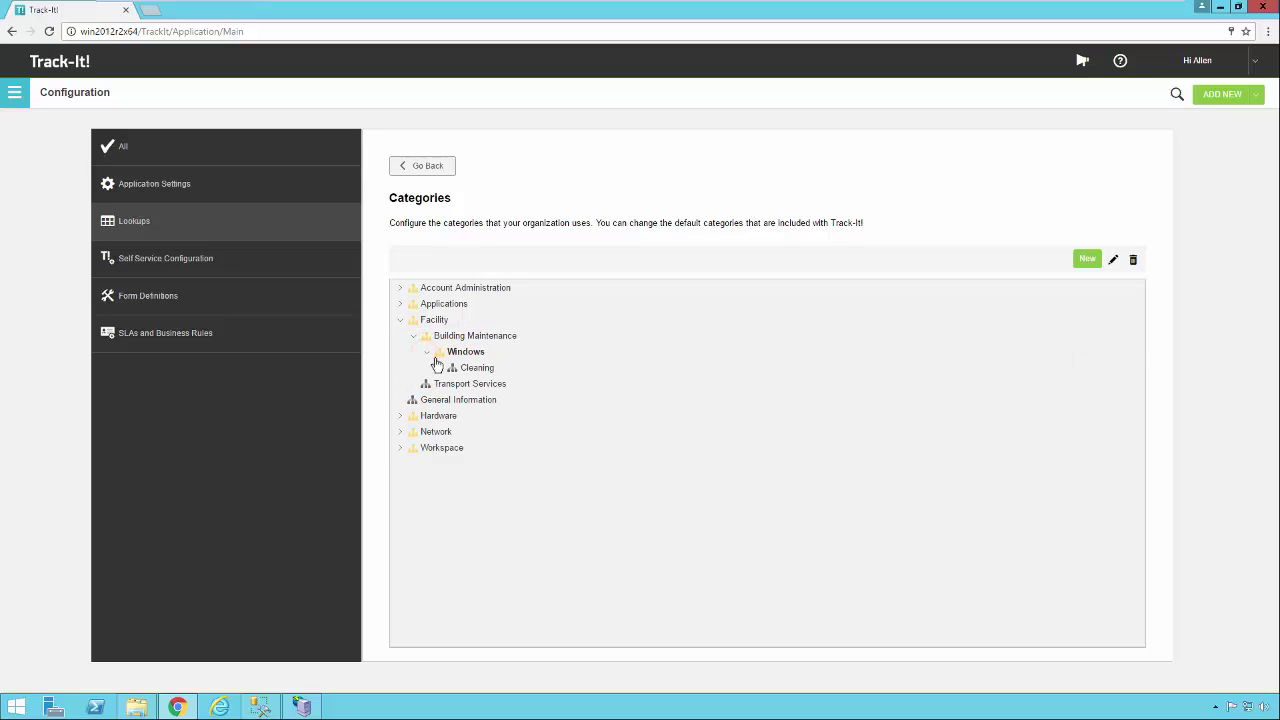
{"action": "left_click", "coordinate": [466, 367]}
{"action": "left_click", "coordinate": [474, 352]}
{"action": "left_click", "coordinate": [1085, 262]}
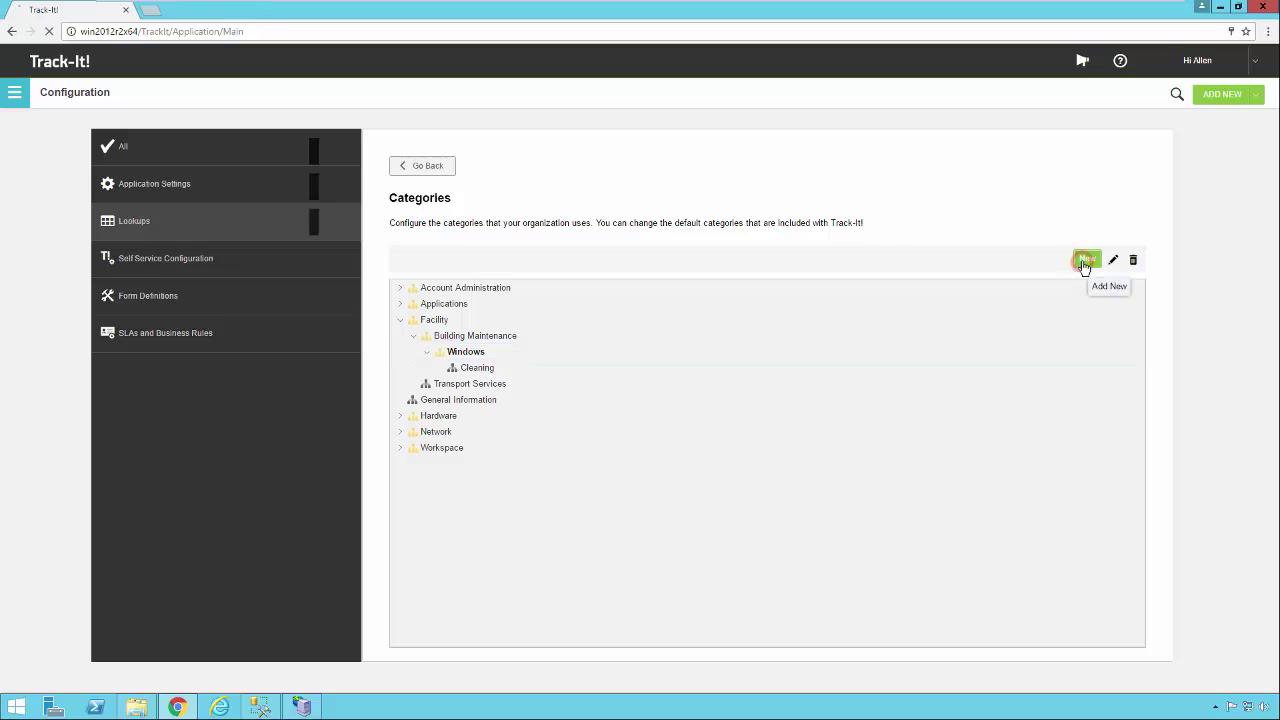
{"action": "left_click", "coordinate": [455, 238]}
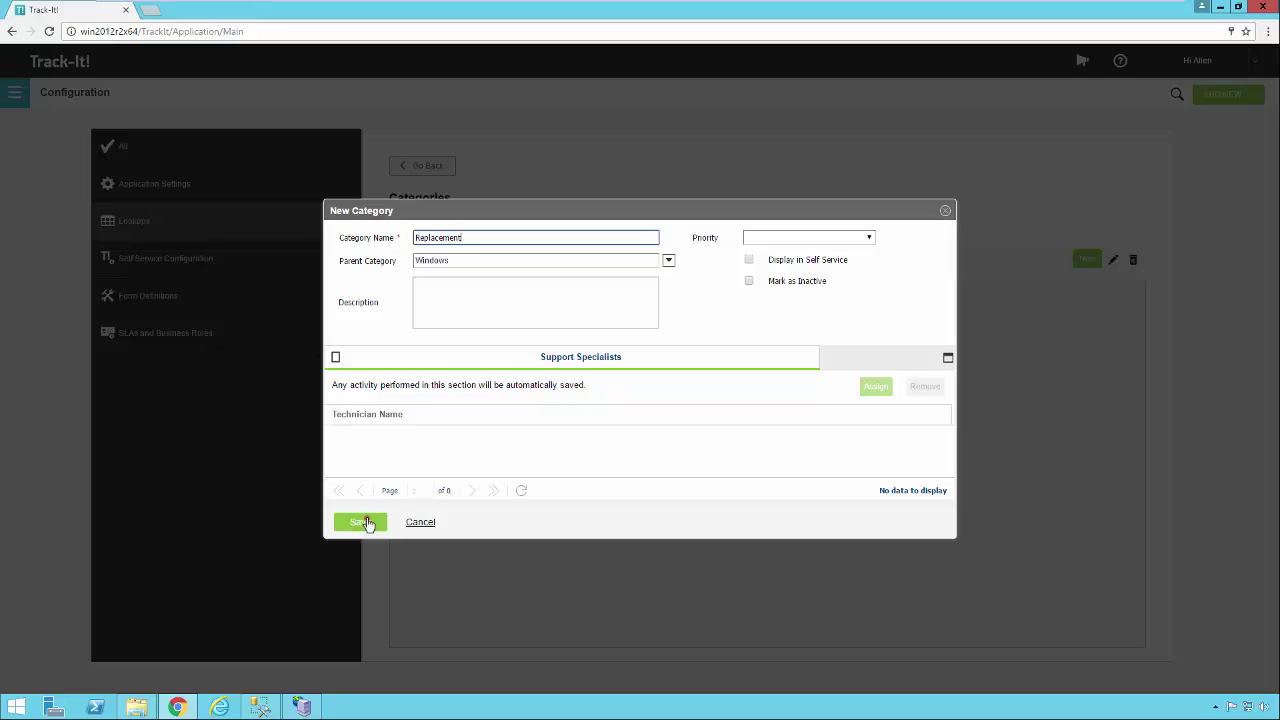
{"action": "left_click", "coordinate": [360, 522]}
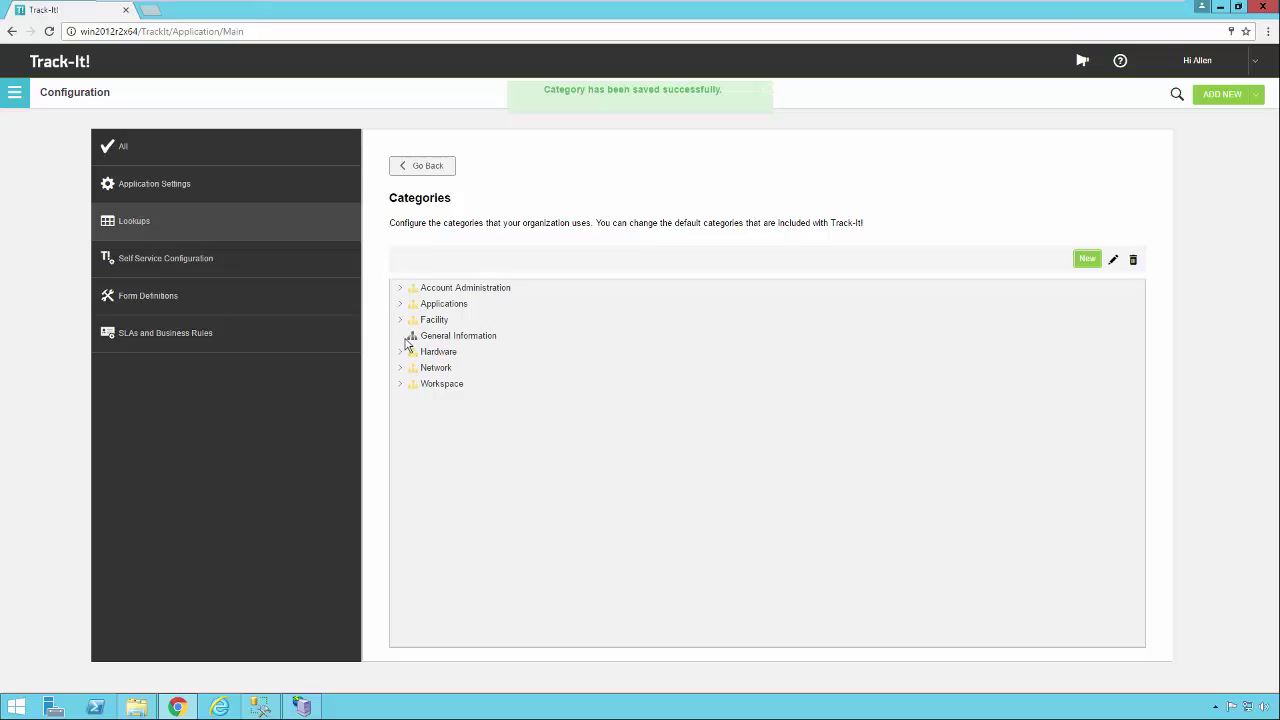
Change the parent category of Cleaning from Windows to Workspace, save it, and select Cleaning in the Workspace branch.
{"action": "left_click", "coordinate": [400, 319]}
{"action": "left_click", "coordinate": [416, 337]}
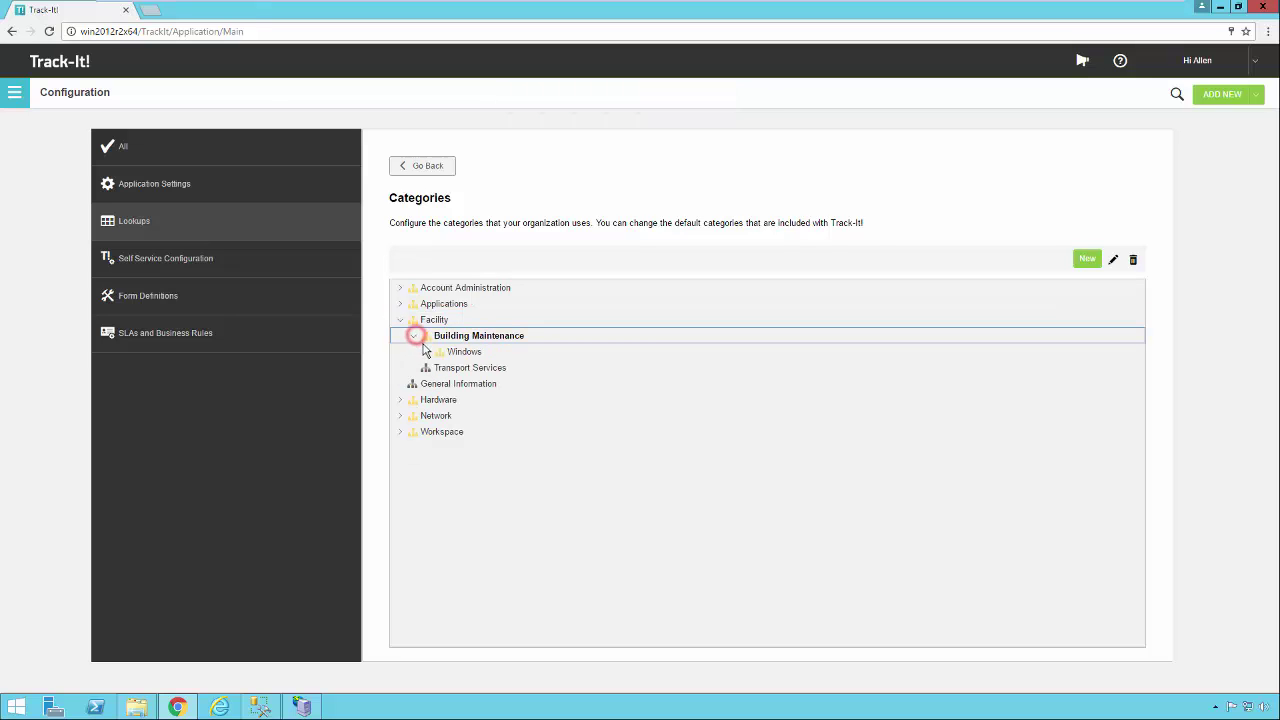
{"action": "left_click", "coordinate": [426, 352]}
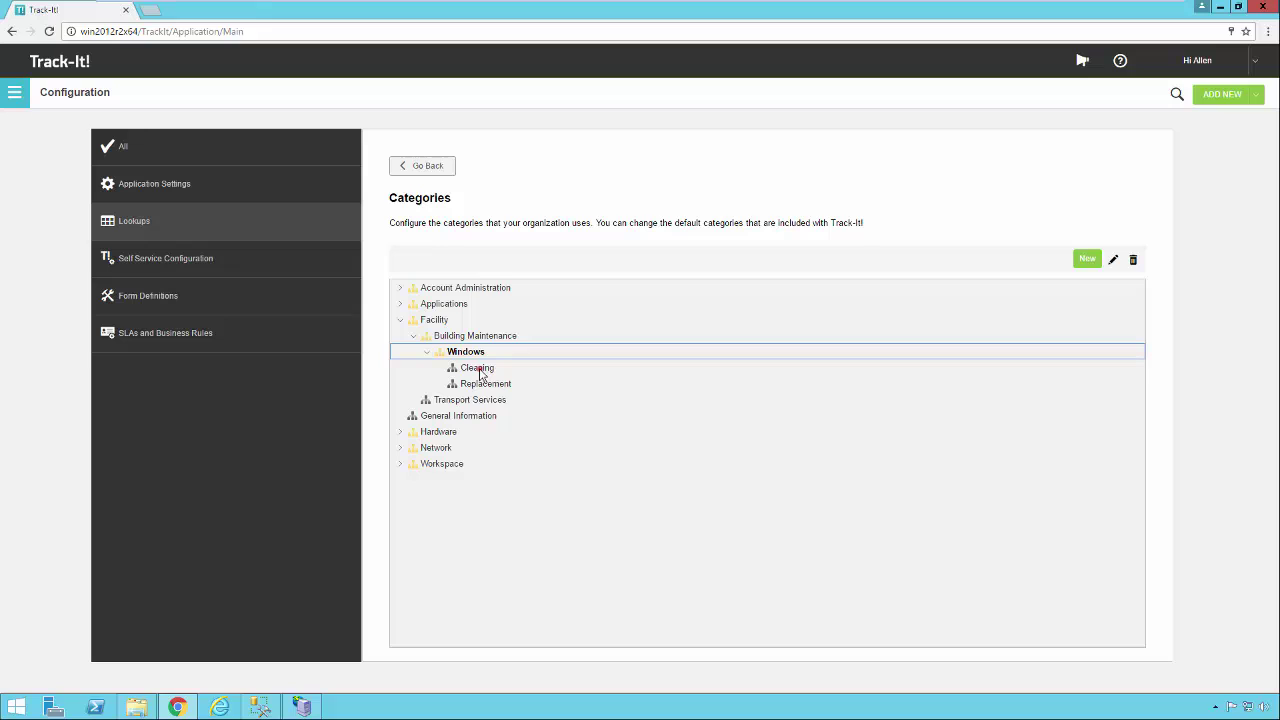
{"action": "left_click", "coordinate": [480, 372]}
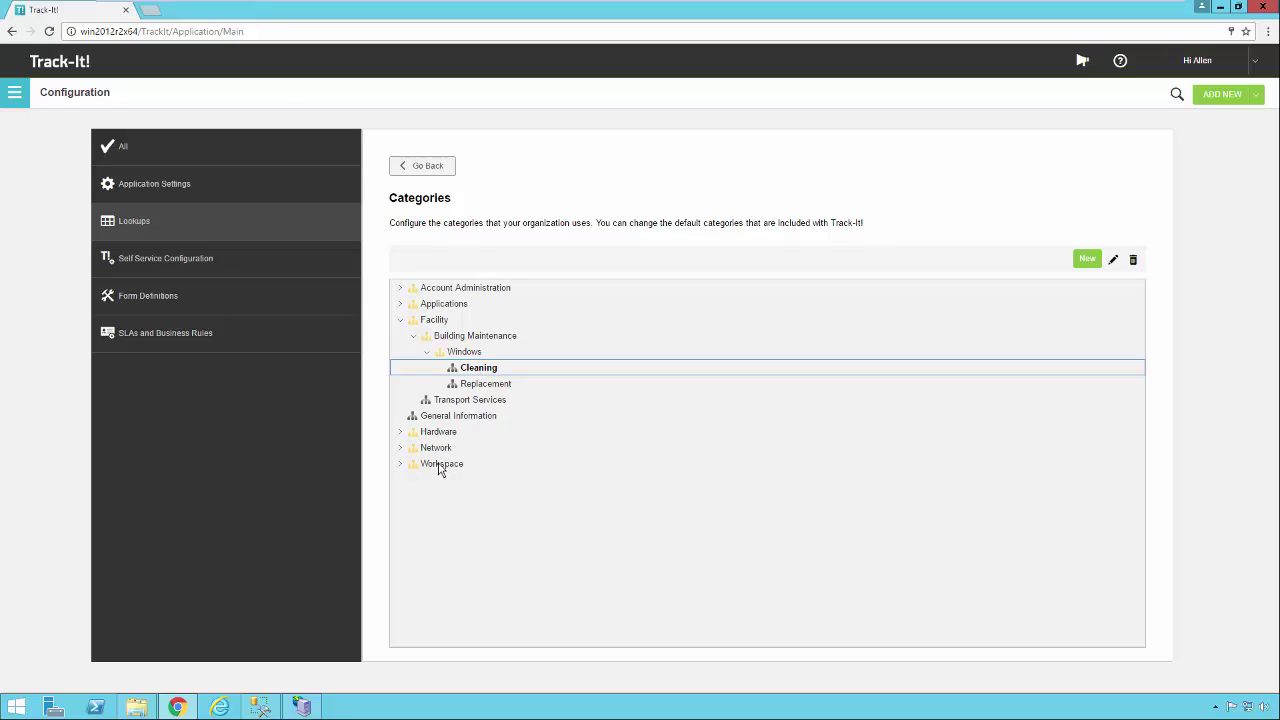
{"action": "double_click", "coordinate": [546, 367]}
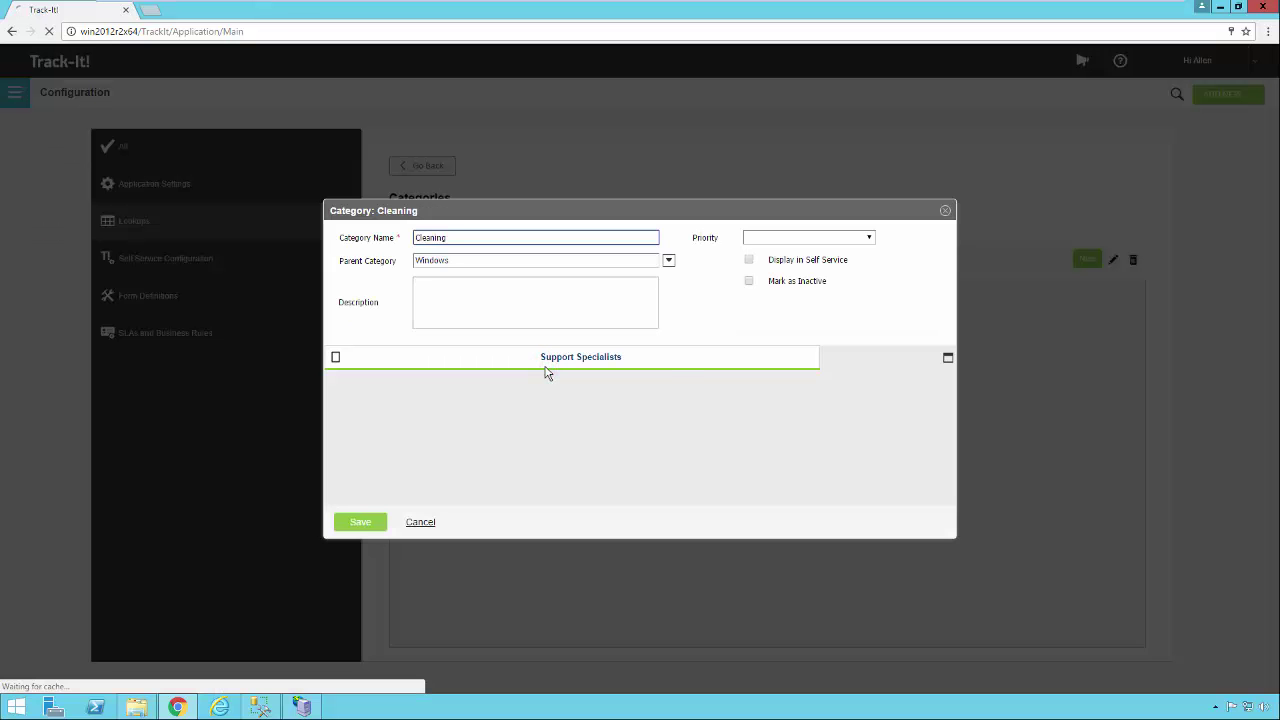
{"action": "left_click", "coordinate": [669, 261]}
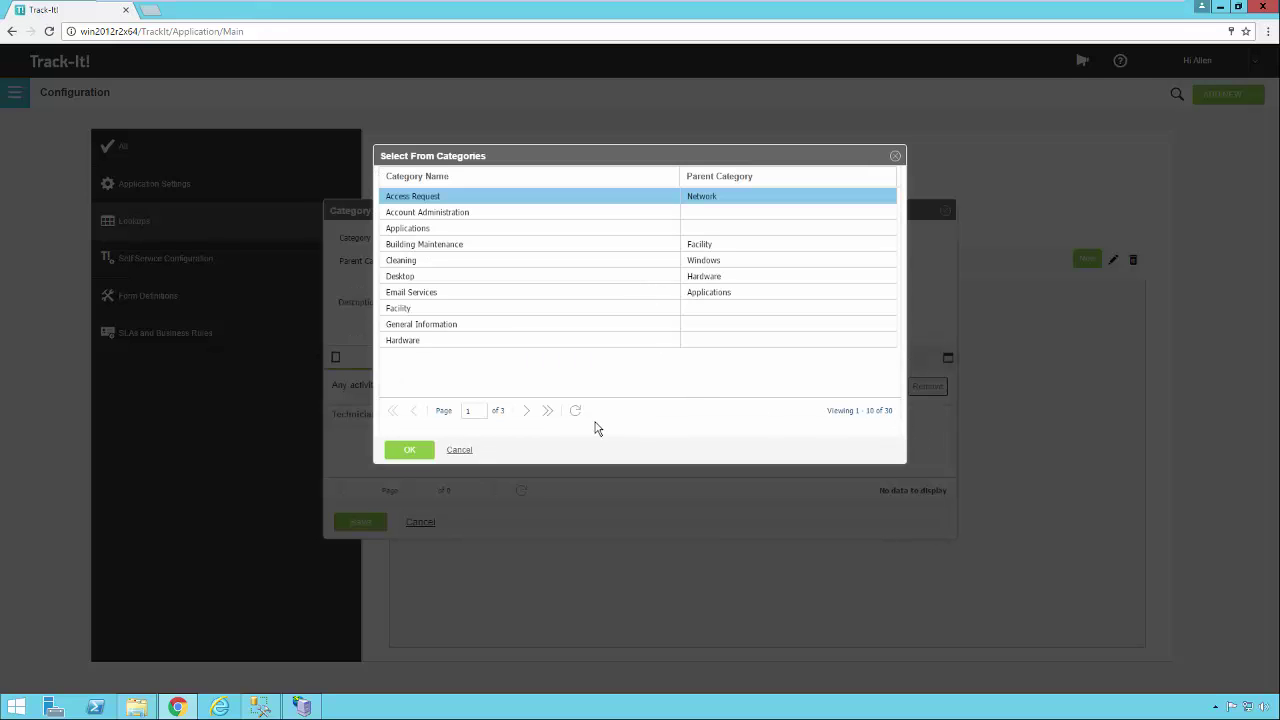
{"action": "left_click", "coordinate": [525, 411]}
{"action": "left_click", "coordinate": [525, 411]}
{"action": "left_click", "coordinate": [431, 324]}
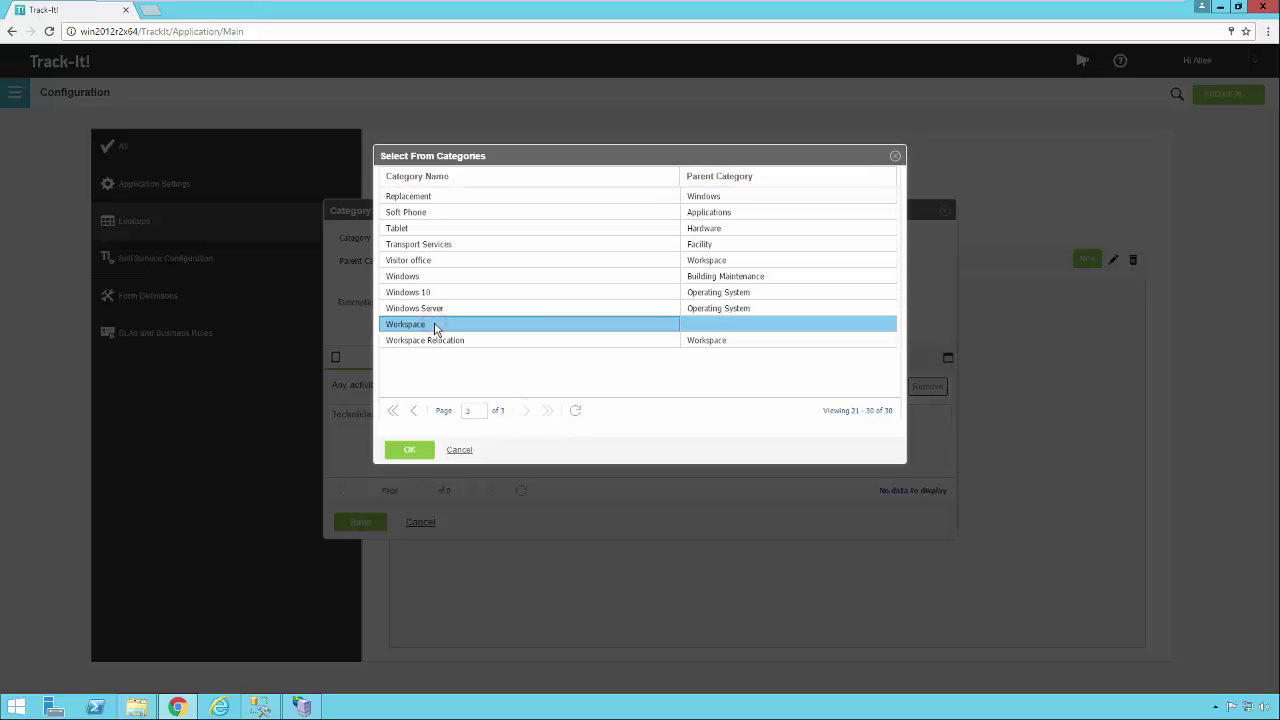
{"action": "left_click", "coordinate": [419, 448]}
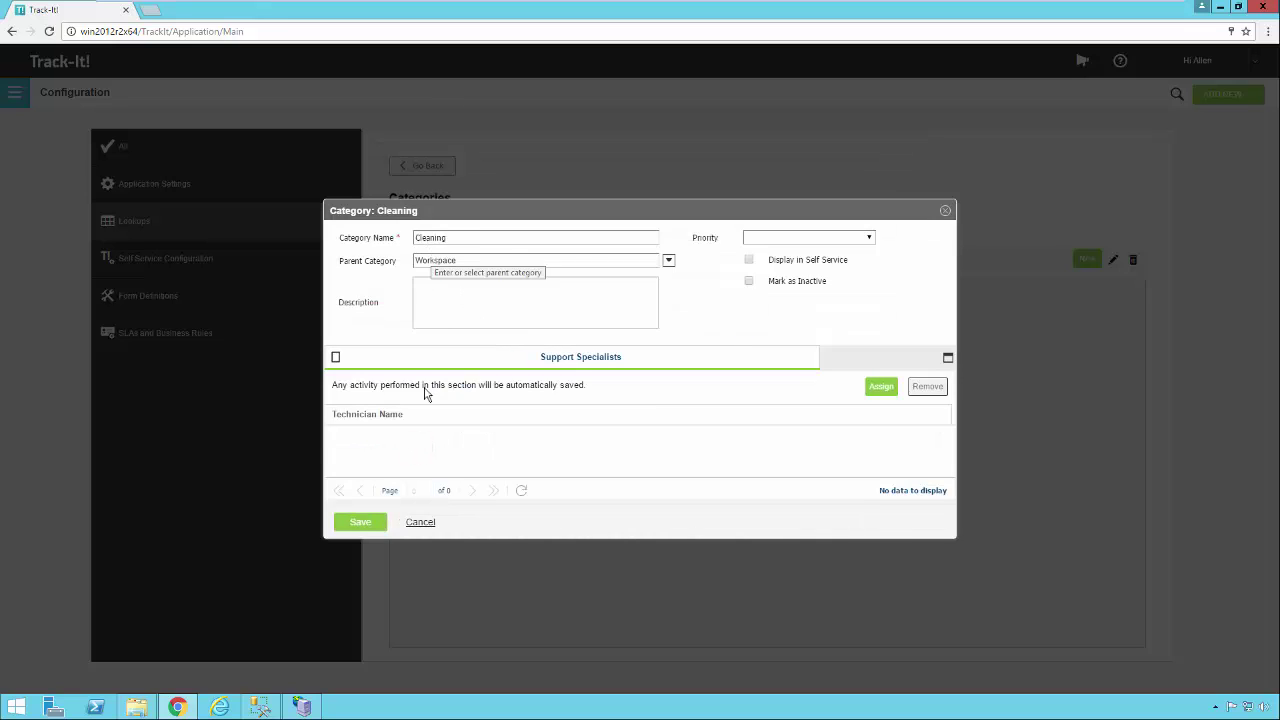
{"action": "left_click", "coordinate": [358, 521]}
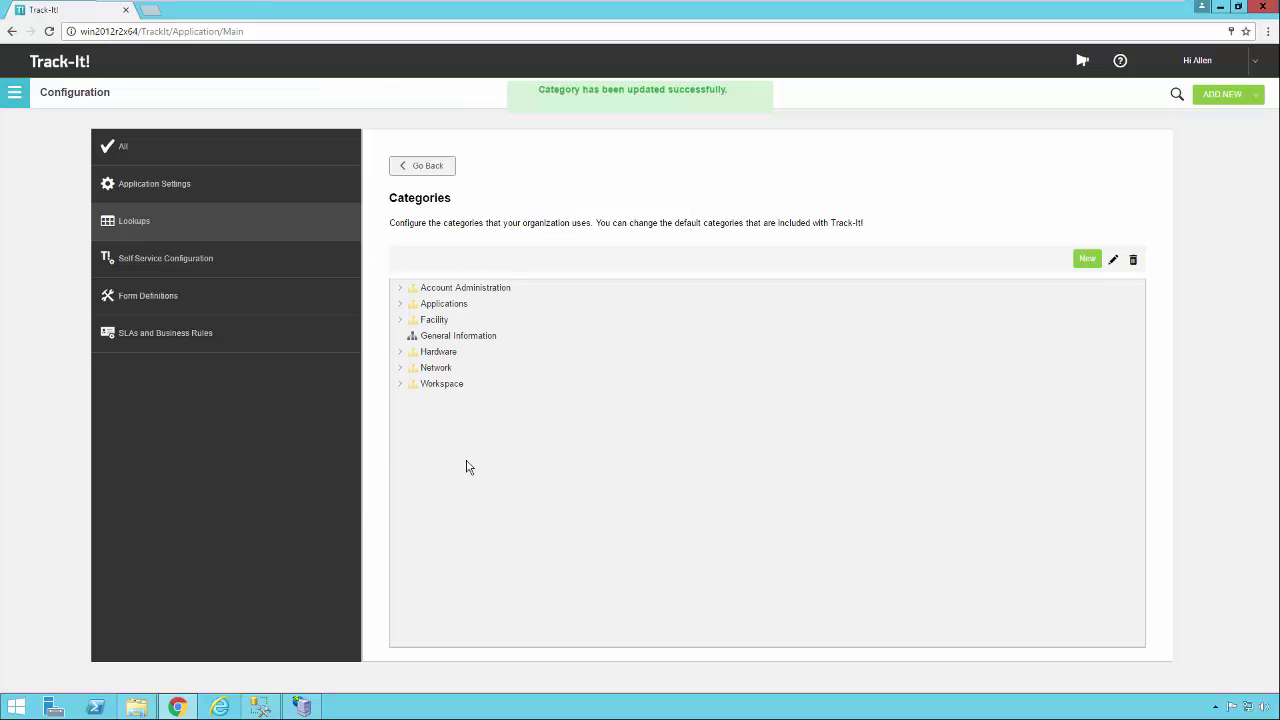
{"action": "left_click", "coordinate": [399, 386]}
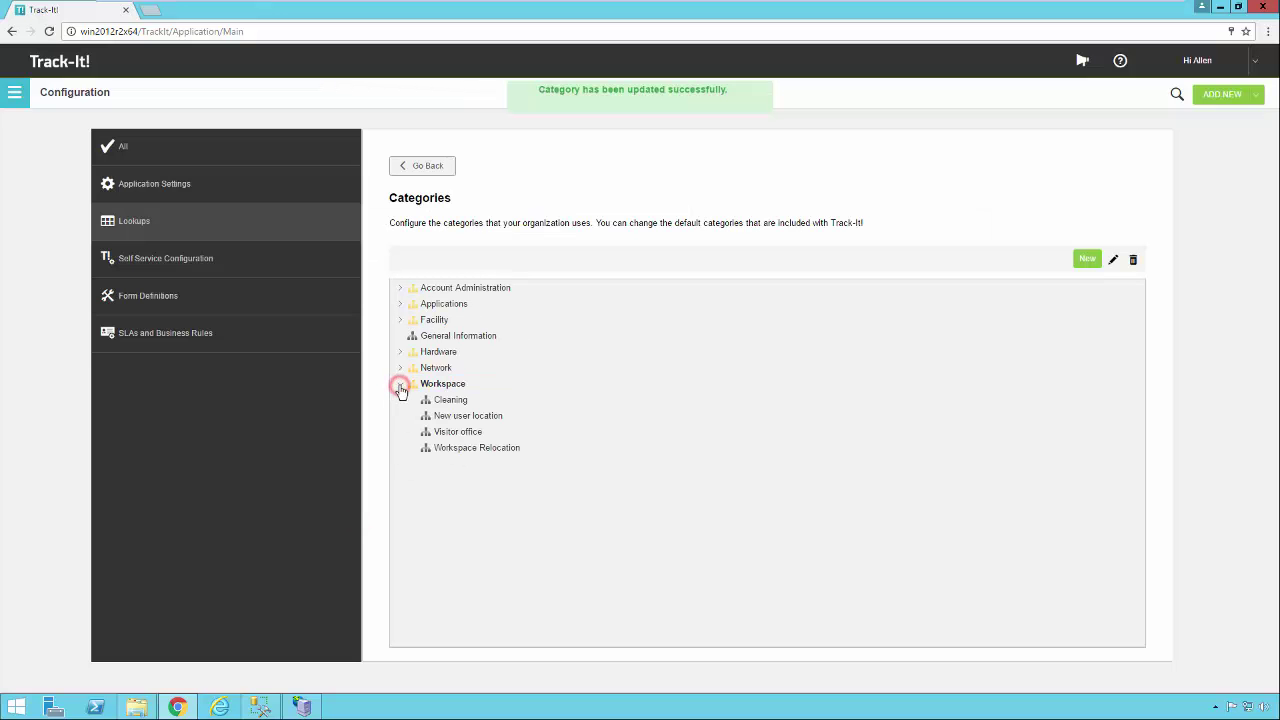
{"action": "left_click", "coordinate": [466, 404]}
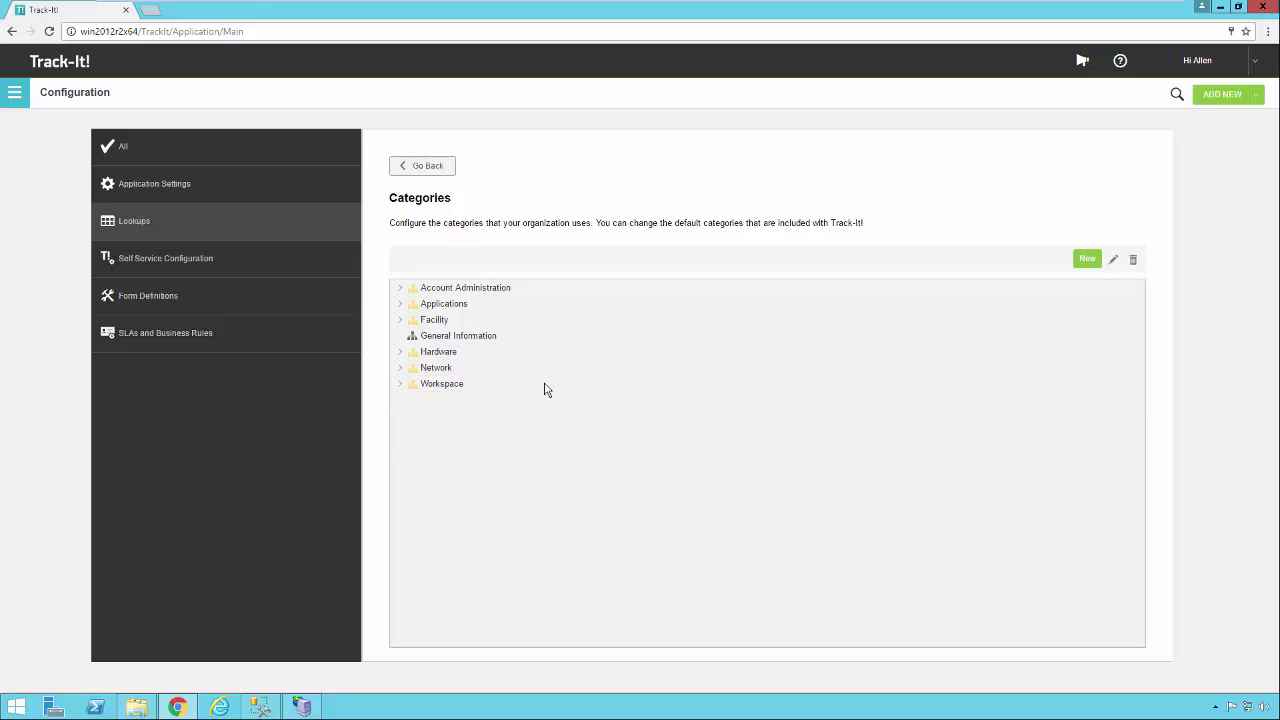
Start a new ticket and set its category to Replacement under Facility > Building Maintenance > Windows.
{"action": "left_click", "coordinate": [1256, 102]}
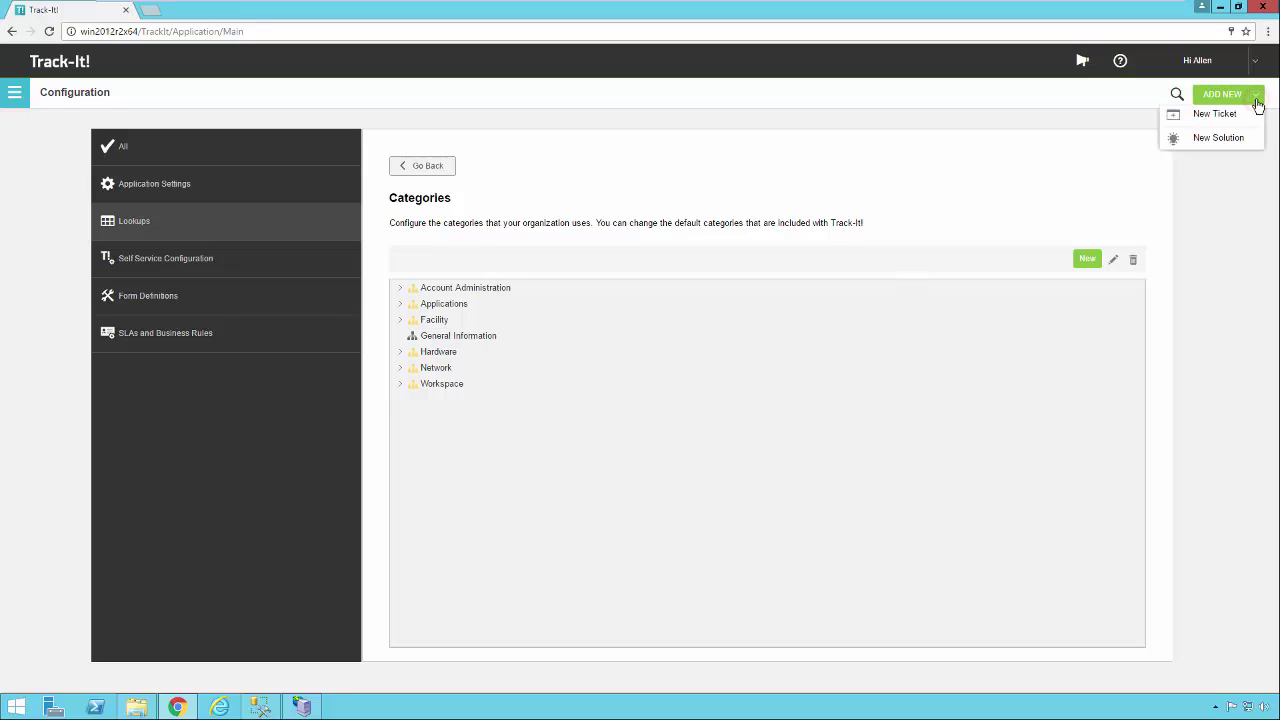
{"action": "left_click", "coordinate": [1214, 116]}
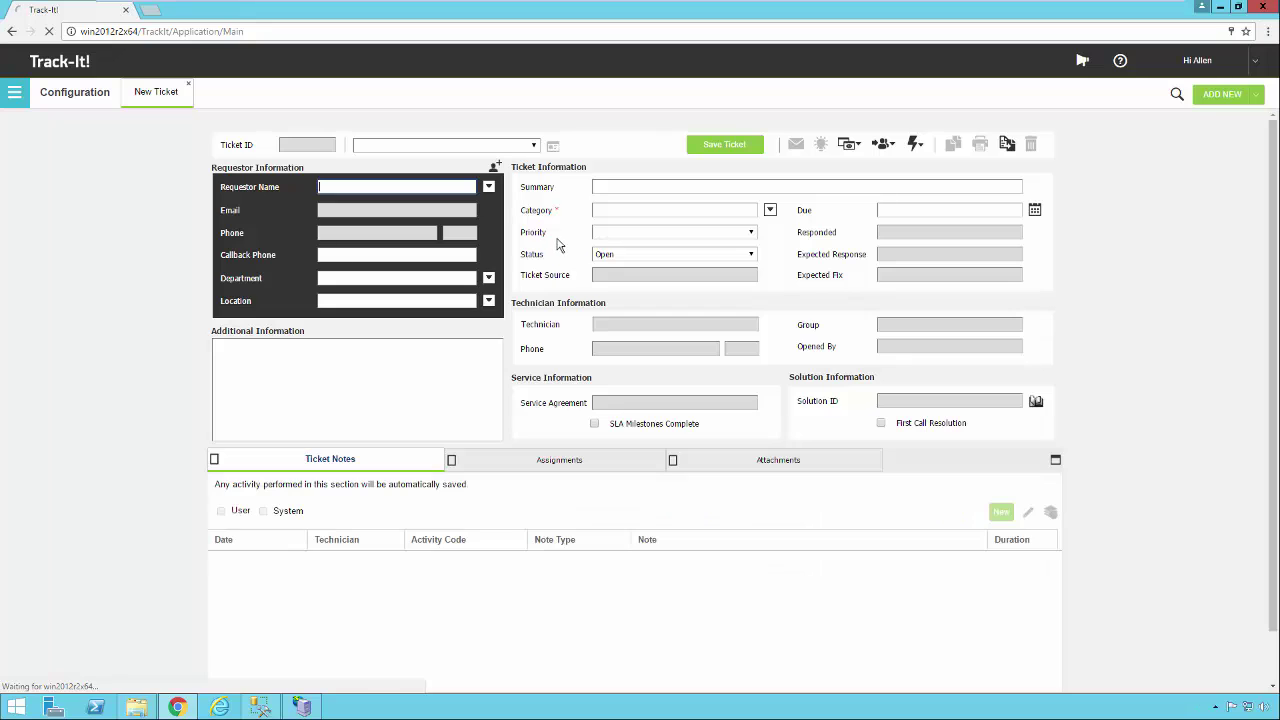
{"action": "left_click", "coordinate": [769, 210]}
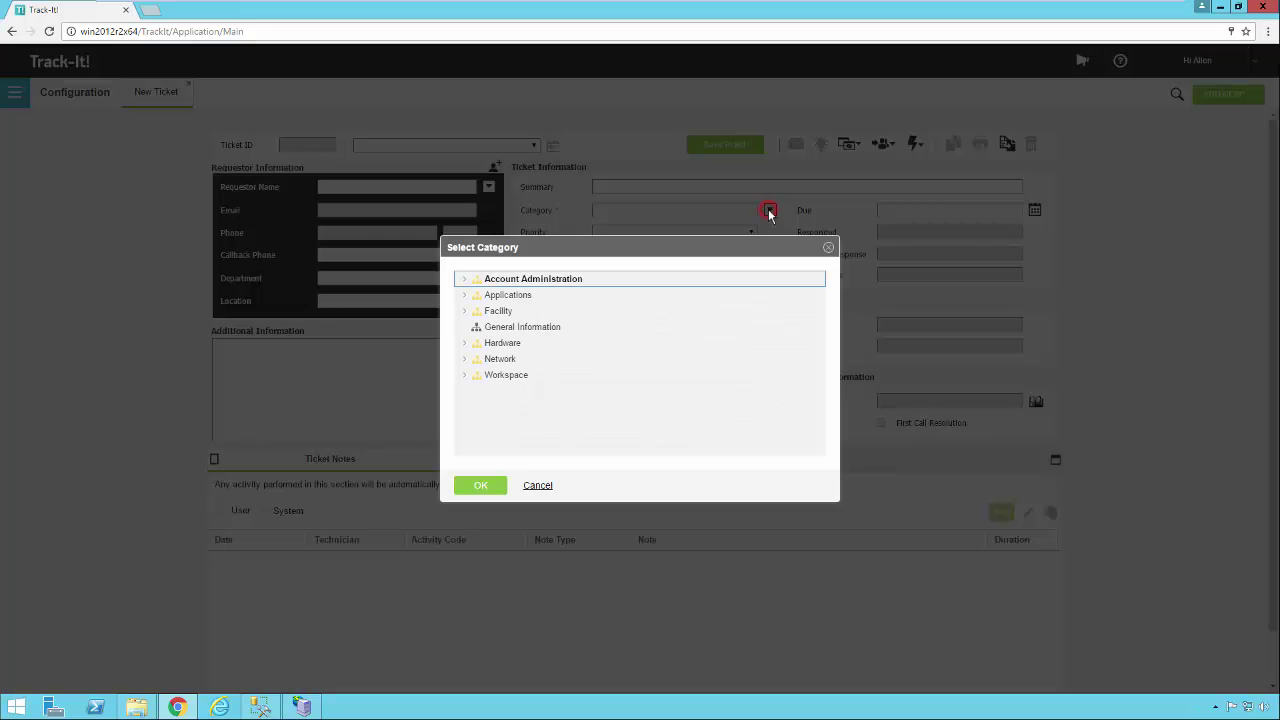
{"action": "left_click", "coordinate": [466, 312]}
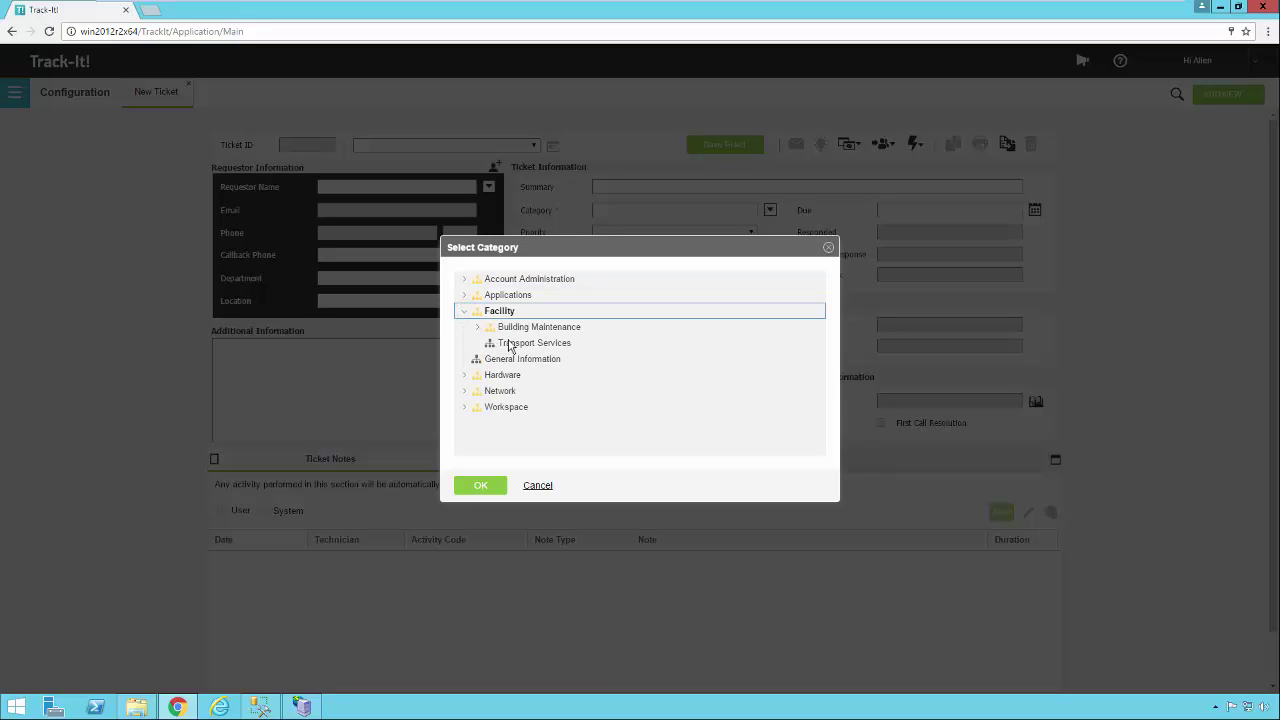
{"action": "left_click", "coordinate": [477, 327]}
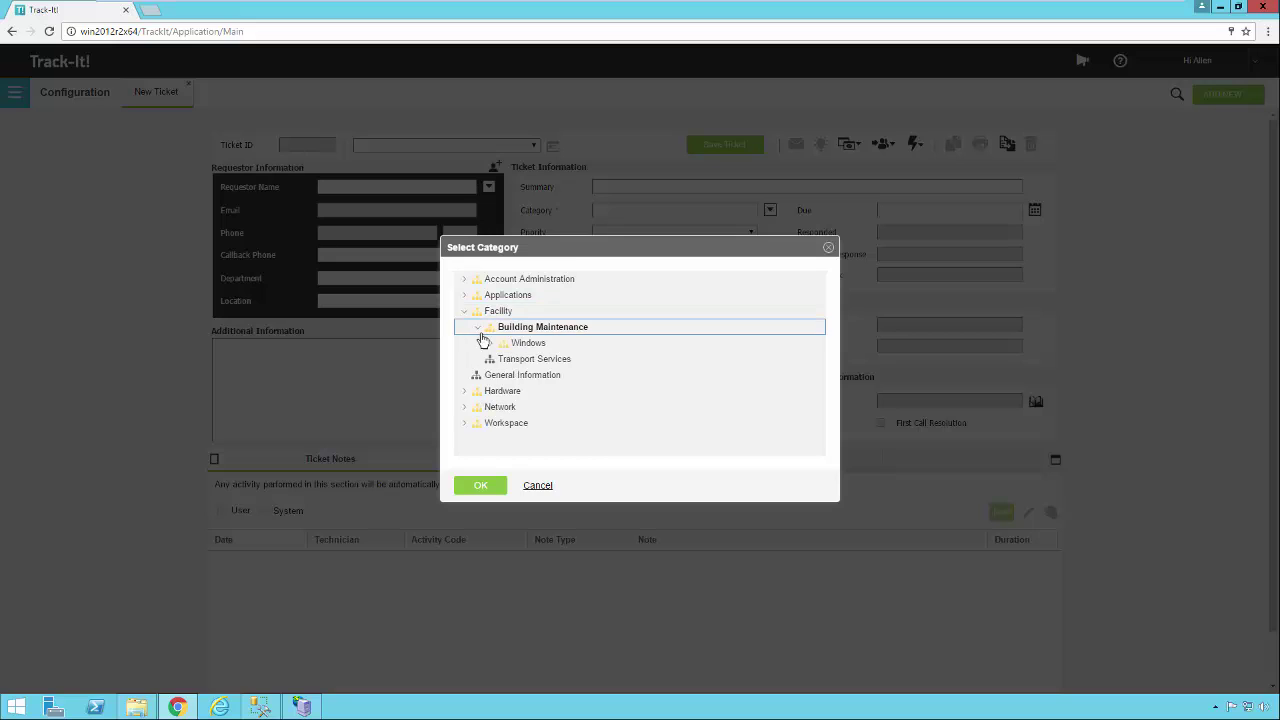
{"action": "left_click", "coordinate": [492, 343]}
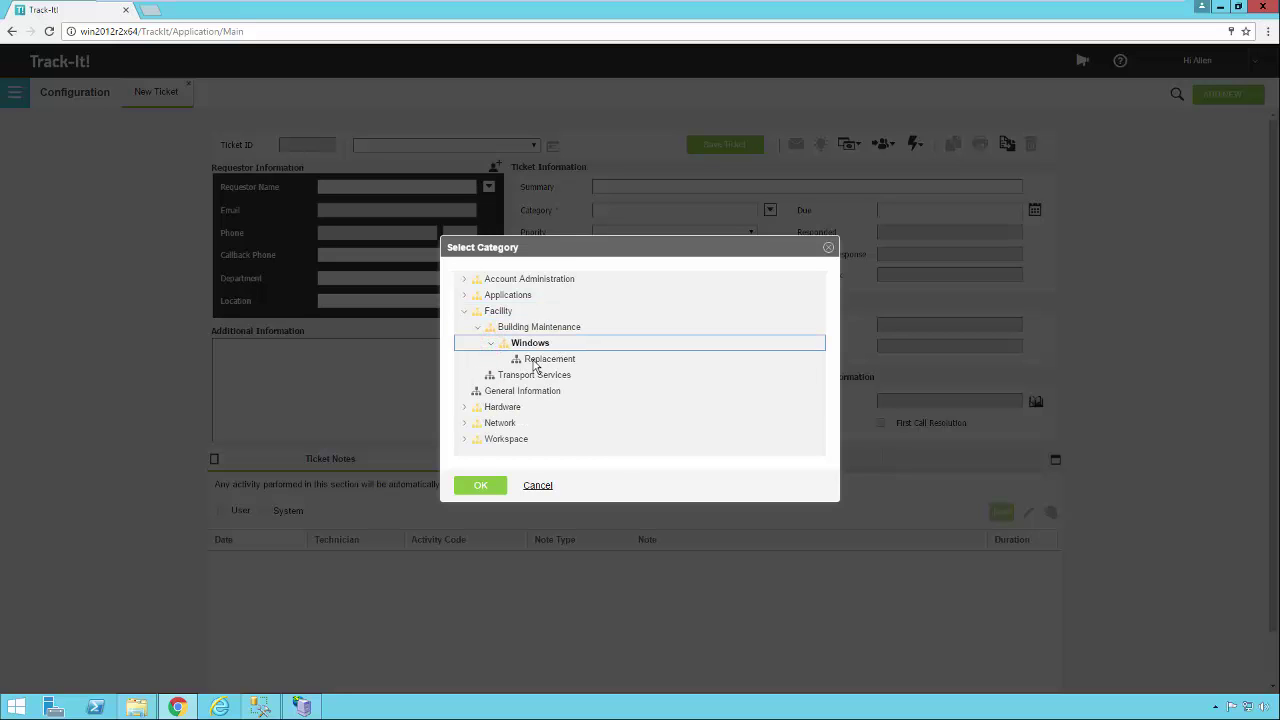
{"action": "left_click", "coordinate": [534, 358]}
{"action": "left_click", "coordinate": [487, 487]}
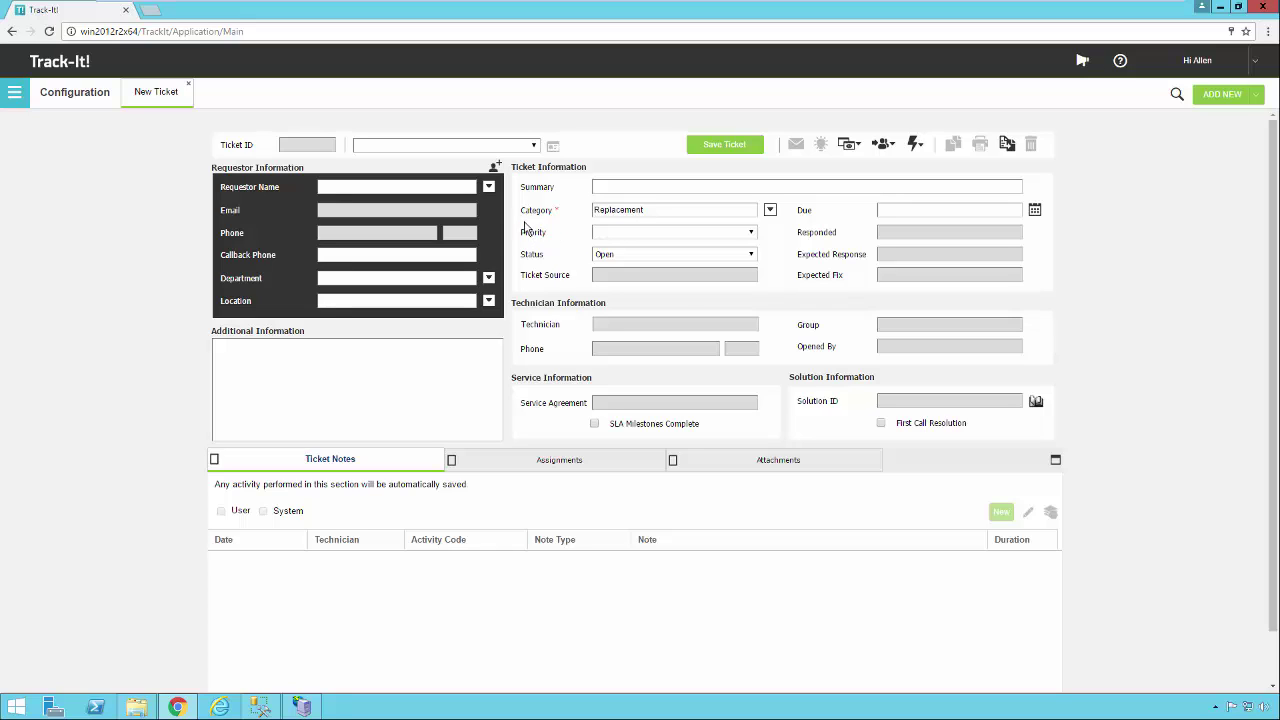
Reopen the ticket's category selection and pick Replacement under Facility > Building Maintenance > Windows again.
{"action": "left_click", "coordinate": [770, 210]}
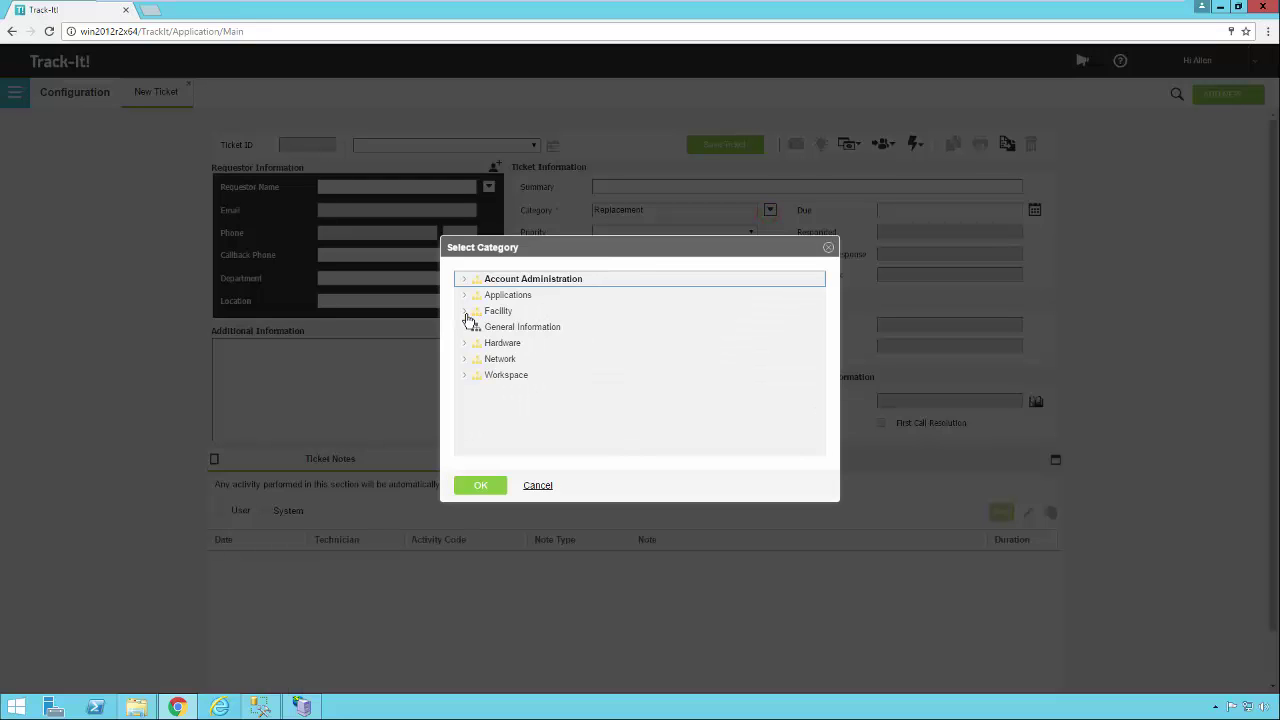
{"action": "left_click", "coordinate": [465, 312]}
{"action": "left_click", "coordinate": [478, 328]}
{"action": "left_click", "coordinate": [490, 345]}
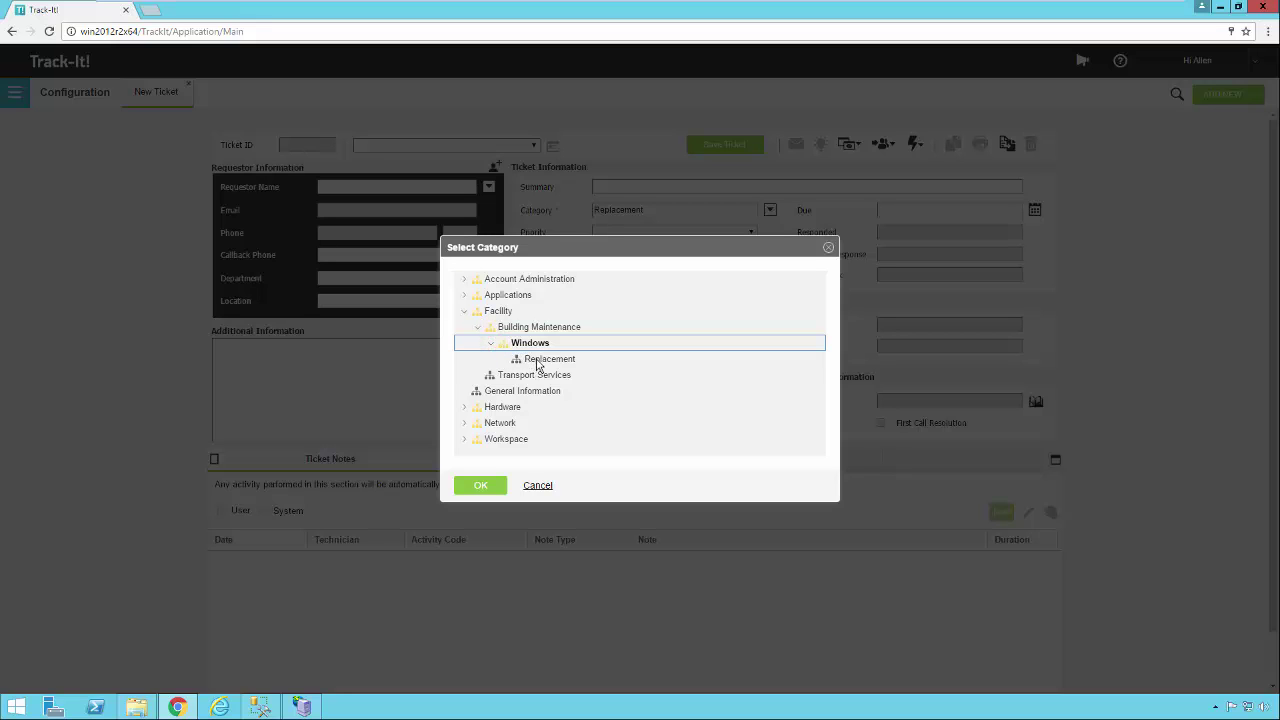
{"action": "left_click", "coordinate": [539, 362]}
{"action": "left_click", "coordinate": [490, 484]}
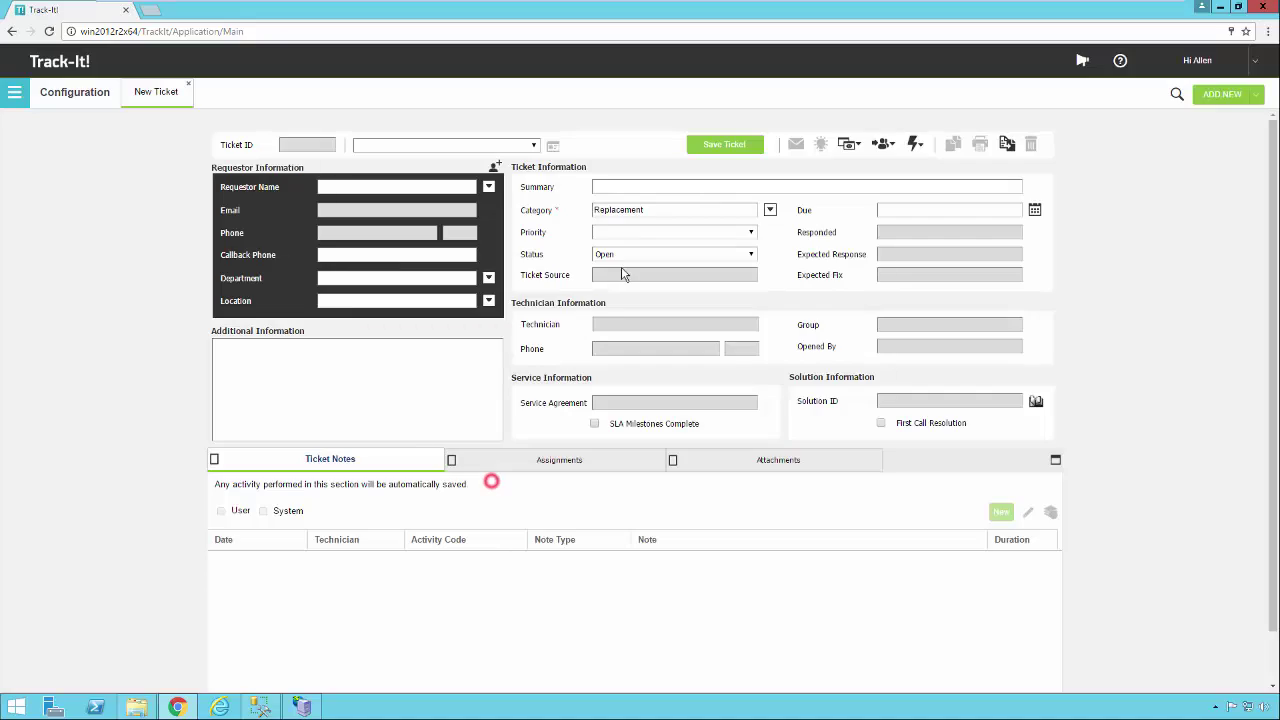